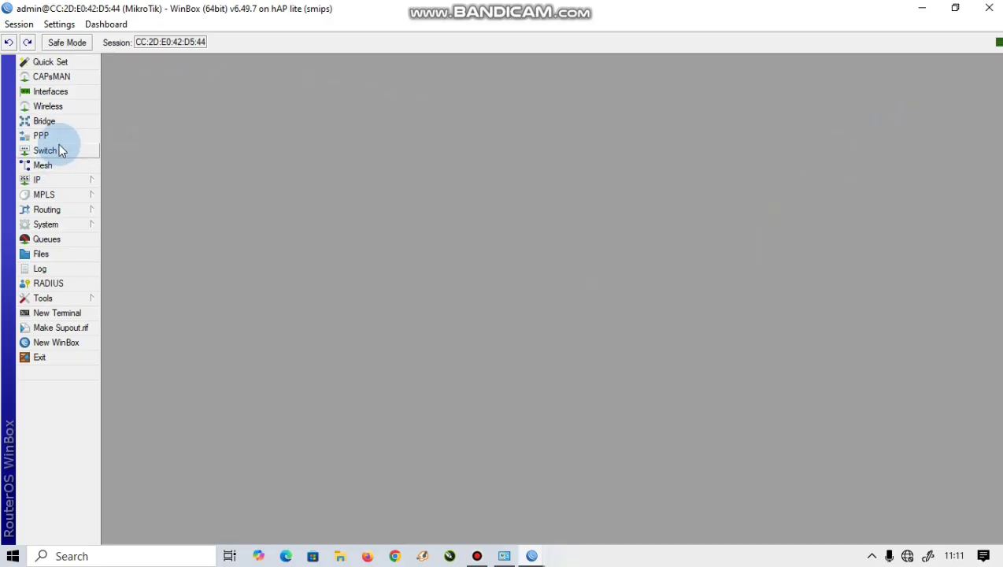
Step: Enable the disabled wlan1 interface in the Interfaces list
{"action": "left_click", "coordinate": [65, 92]}
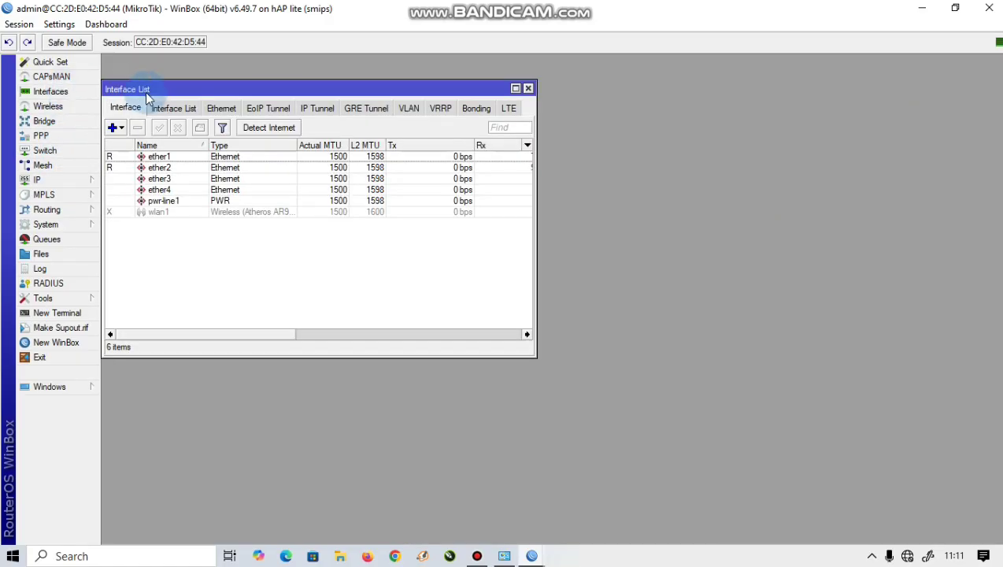
{"action": "left_click", "coordinate": [159, 211]}
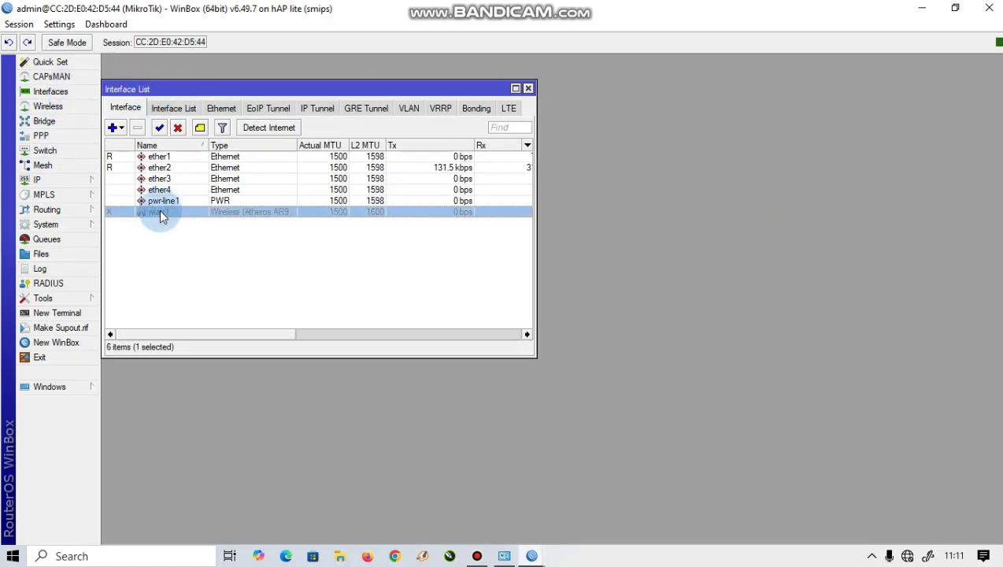
{"action": "left_click", "coordinate": [159, 128]}
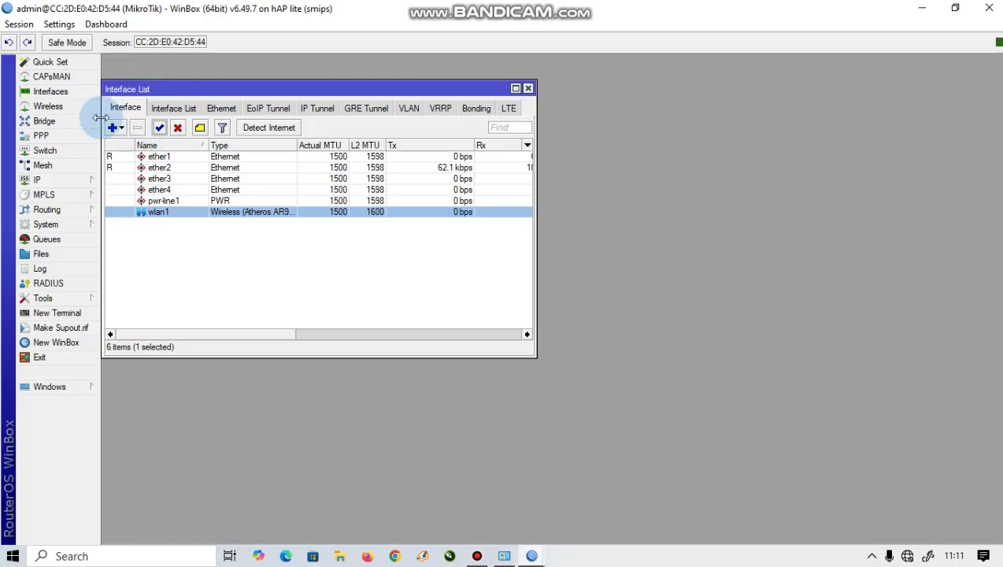
Step: Add a DHCP client on ether1 and apply it
{"action": "left_click", "coordinate": [66, 181]}
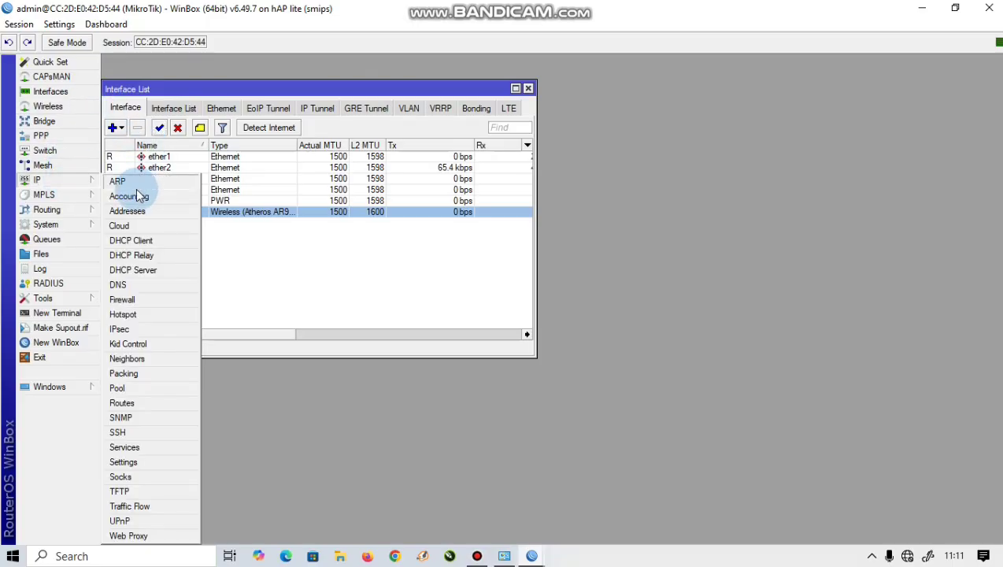
{"action": "left_click", "coordinate": [130, 238]}
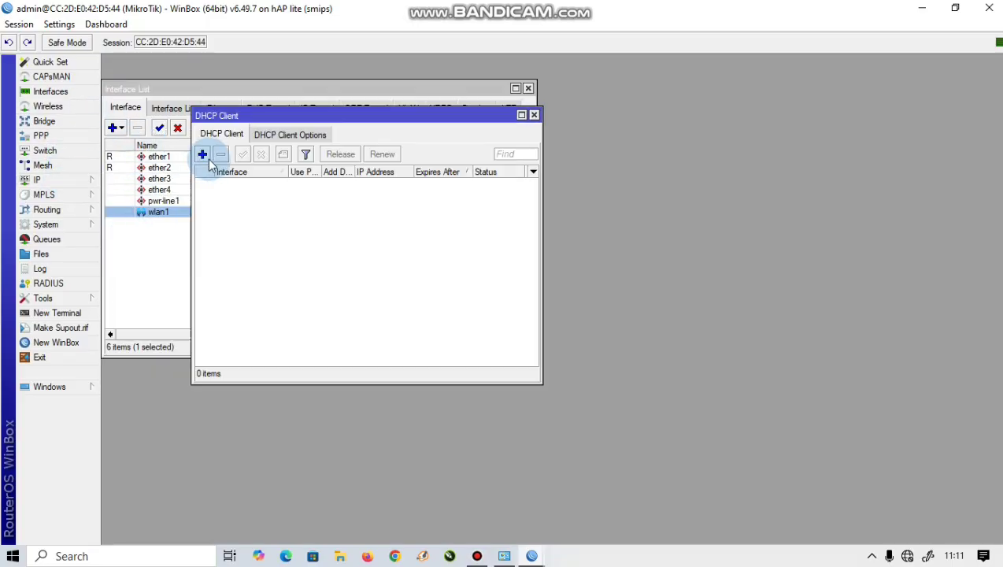
{"action": "left_click", "coordinate": [203, 154]}
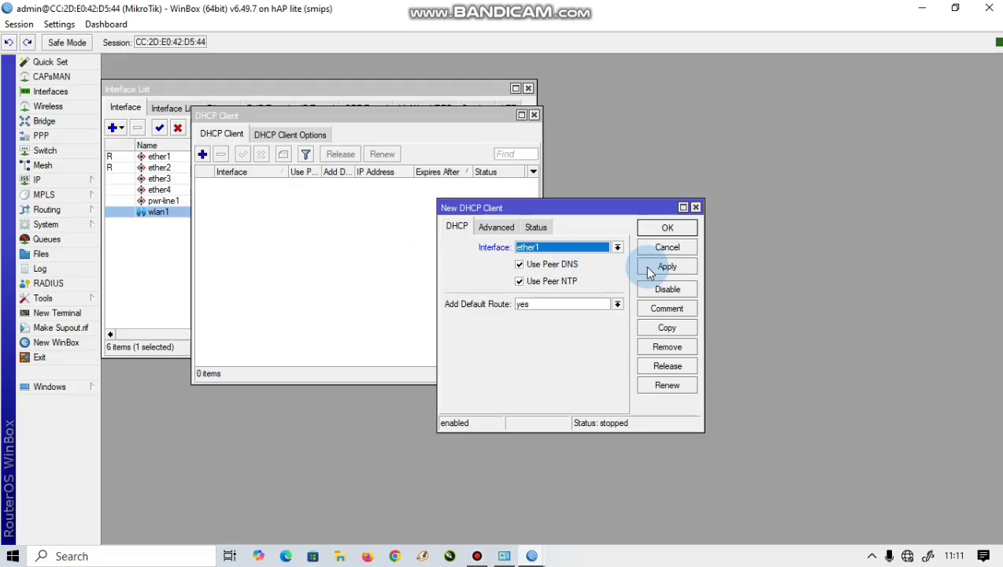
{"action": "left_click", "coordinate": [617, 248]}
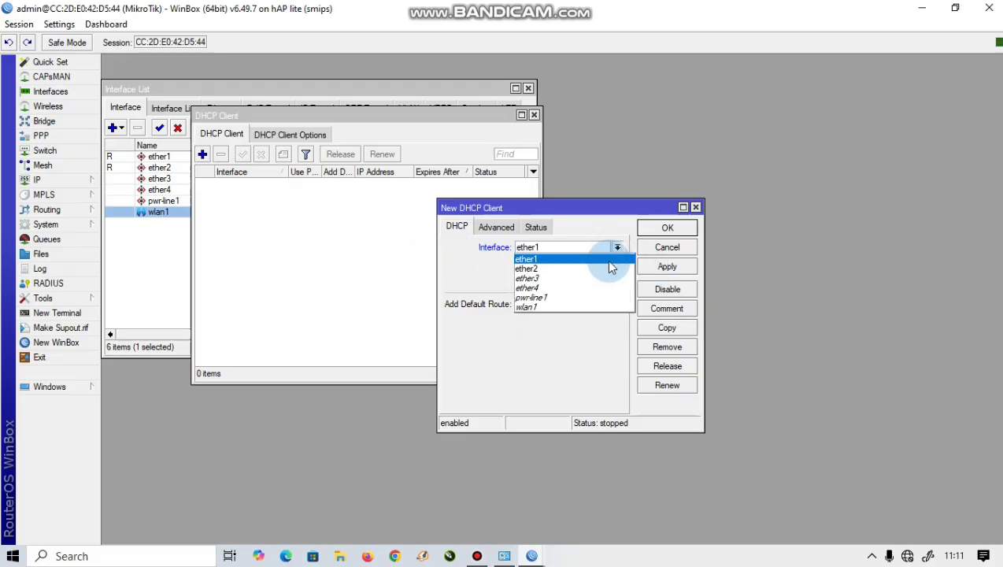
{"action": "left_click", "coordinate": [611, 260]}
{"action": "left_click", "coordinate": [665, 266]}
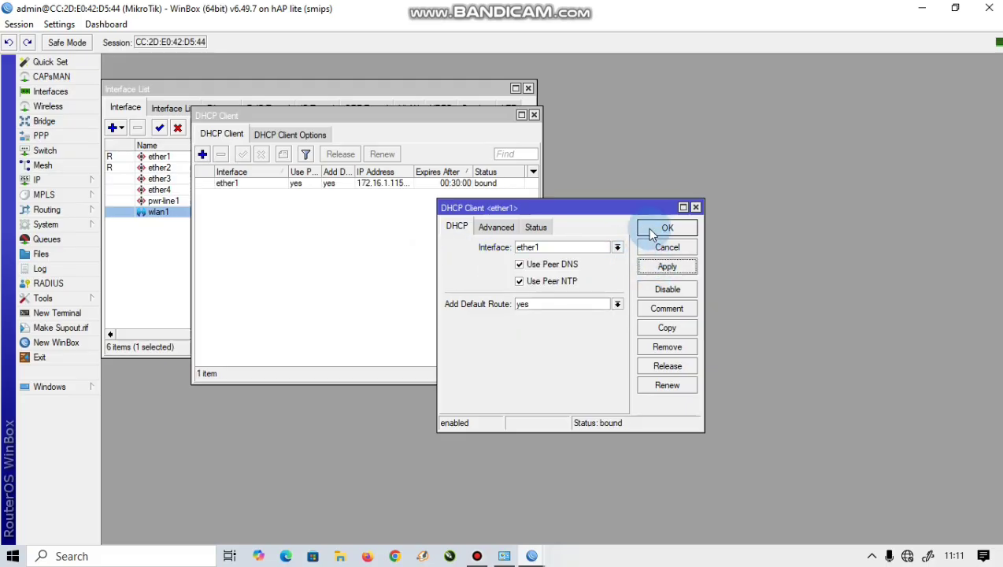
{"action": "left_click", "coordinate": [650, 228]}
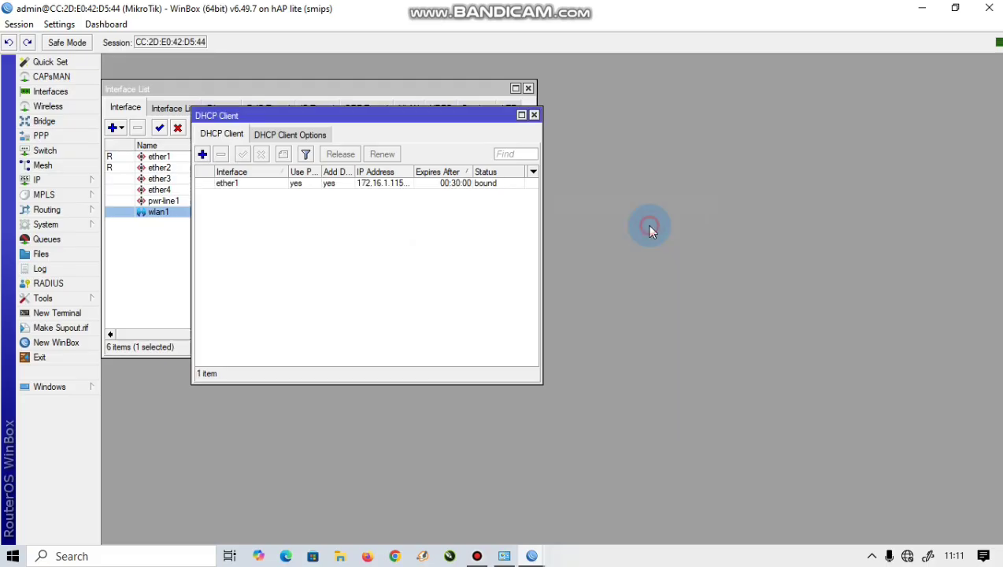
Step: Add the IP address 192.168.10.1/24 on ether2
{"action": "left_click", "coordinate": [72, 180]}
{"action": "left_click", "coordinate": [122, 210]}
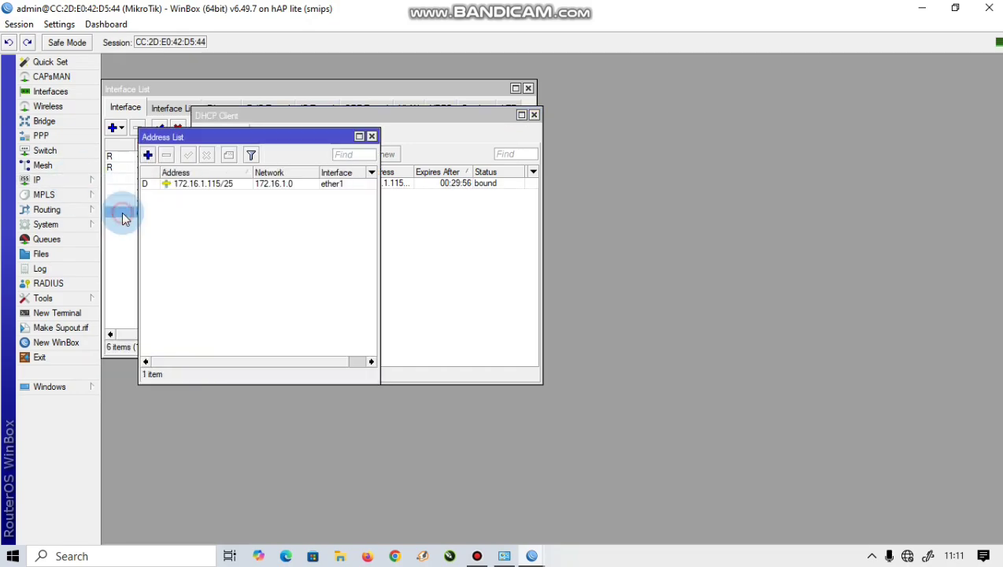
{"action": "left_click", "coordinate": [148, 155]}
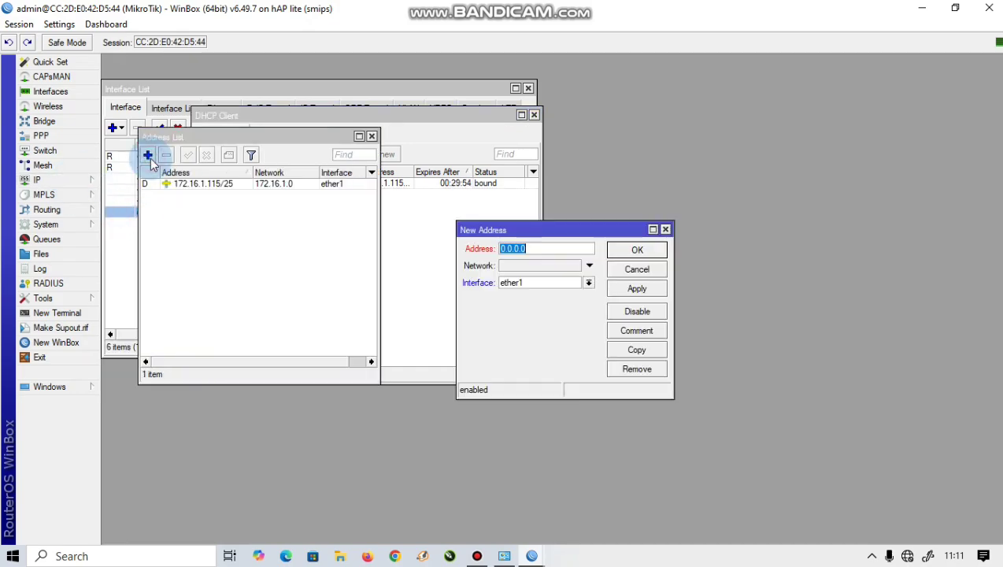
{"action": "key", "text": "BackSpace"}
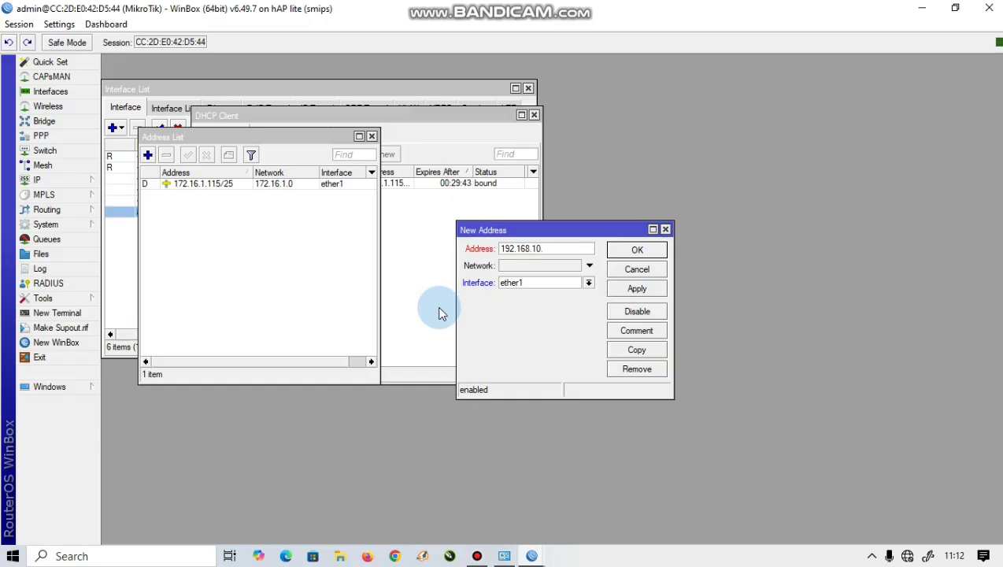
{"action": "type", "text": "28"}
{"action": "key", "text": "BackSpace"}
{"action": "type", "text": "4"}
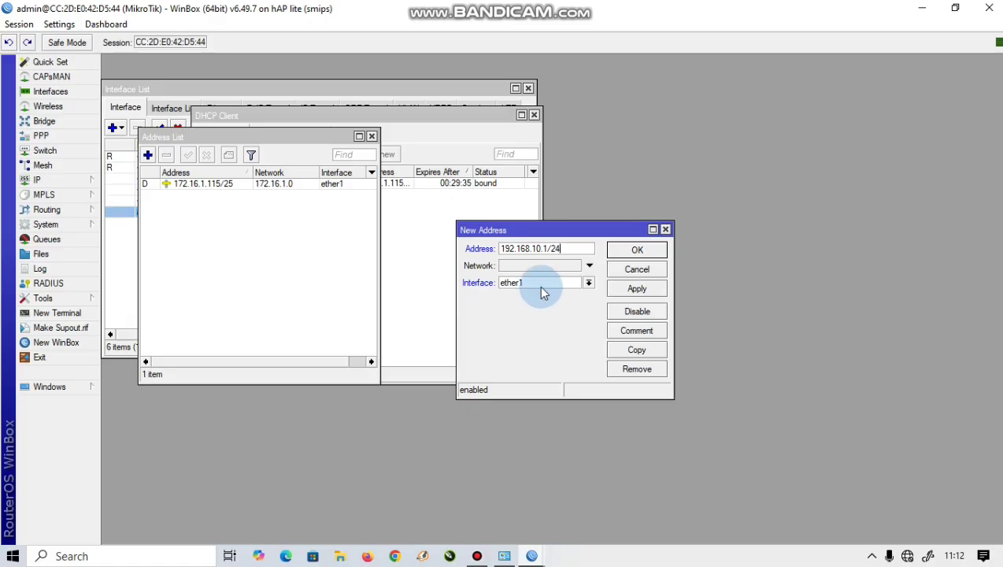
{"action": "left_click", "coordinate": [539, 285]}
{"action": "left_click", "coordinate": [541, 304]}
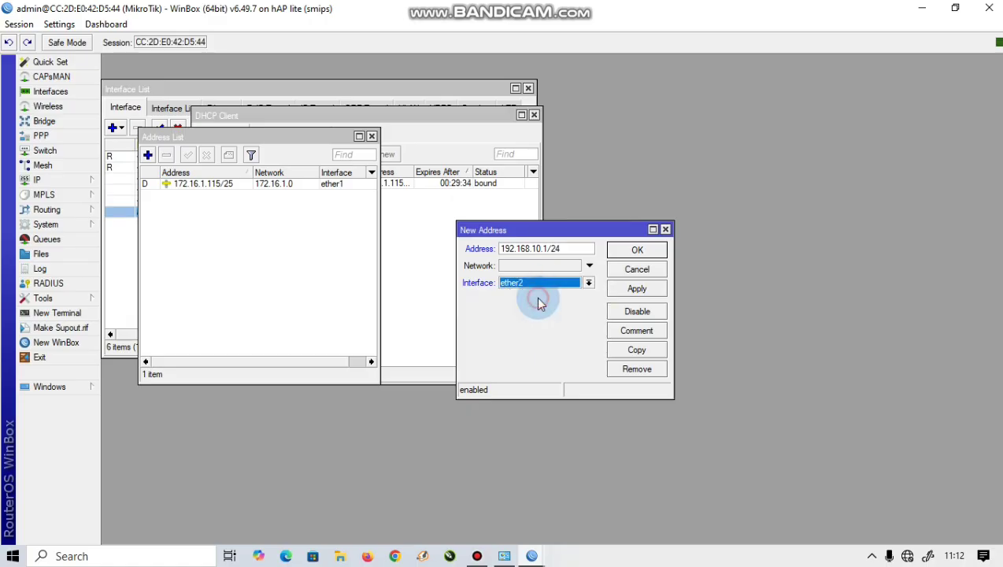
{"action": "left_click", "coordinate": [637, 290]}
{"action": "left_click", "coordinate": [635, 250]}
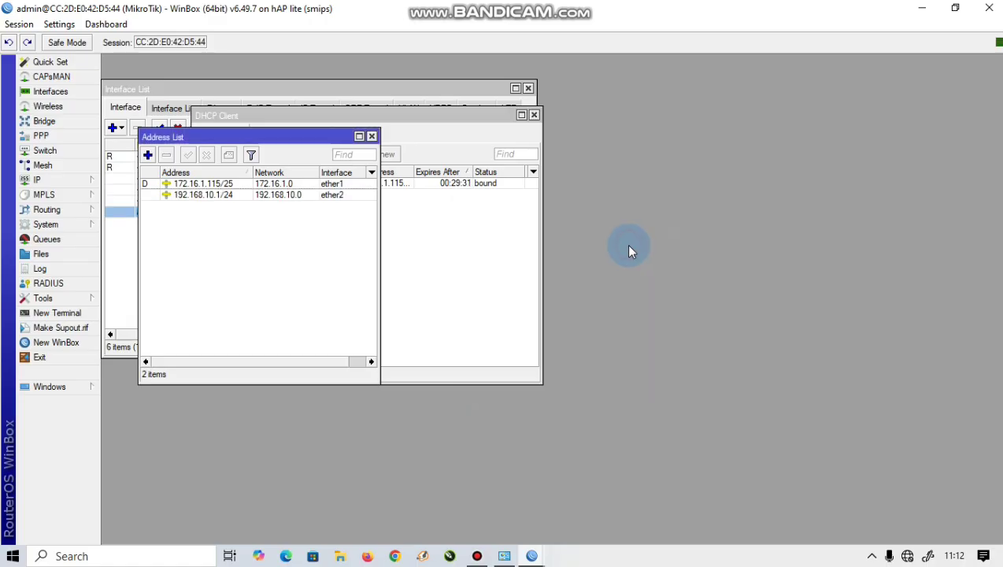
Step: Add the IP address 10.10.14.10/24 on wlan1
{"action": "left_click", "coordinate": [149, 153]}
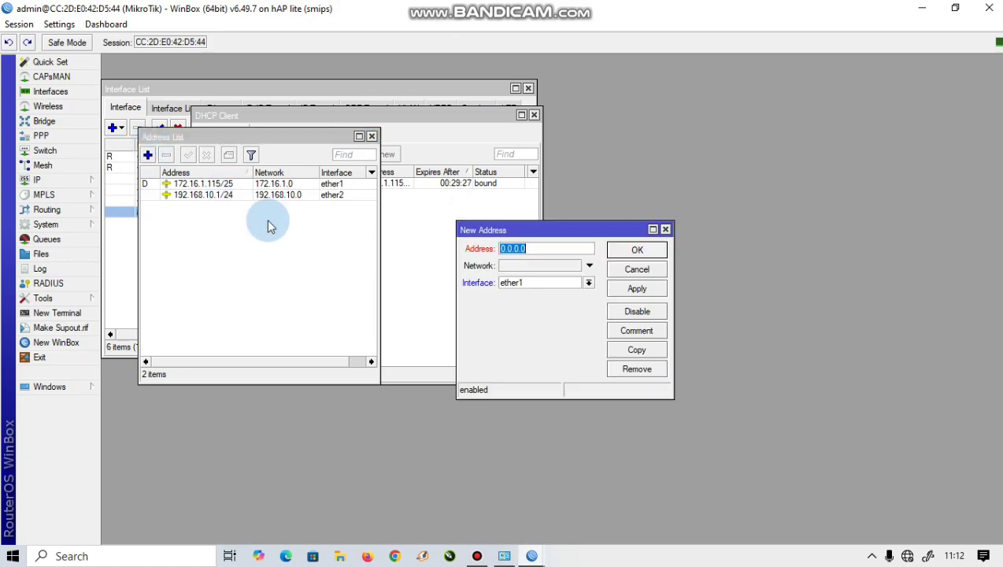
{"action": "type", "text": "10.10.10.10/"}
{"action": "type", "text": "24"}
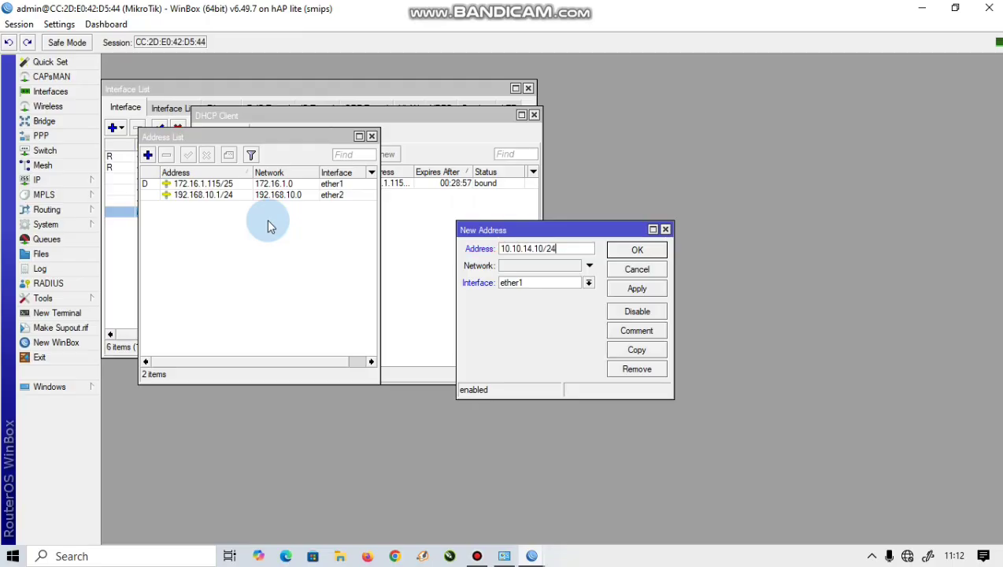
{"action": "left_click", "coordinate": [532, 282]}
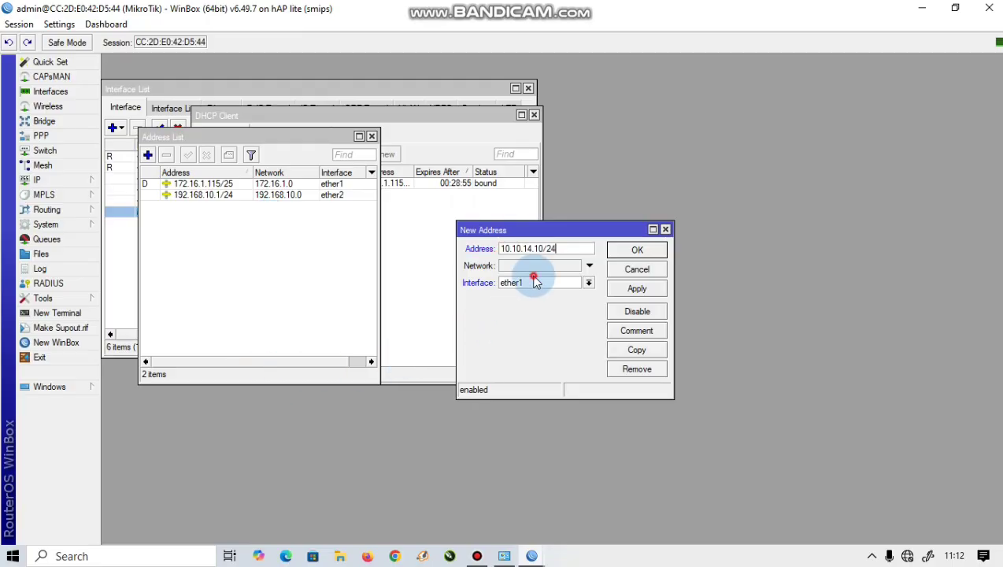
{"action": "left_click", "coordinate": [529, 344]}
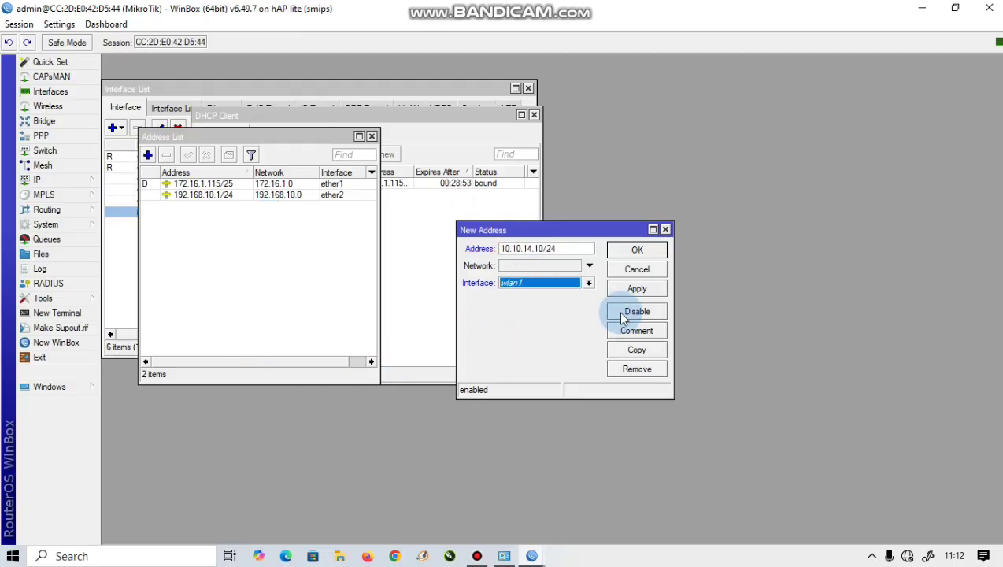
{"action": "left_click", "coordinate": [637, 288]}
{"action": "left_click", "coordinate": [641, 271]}
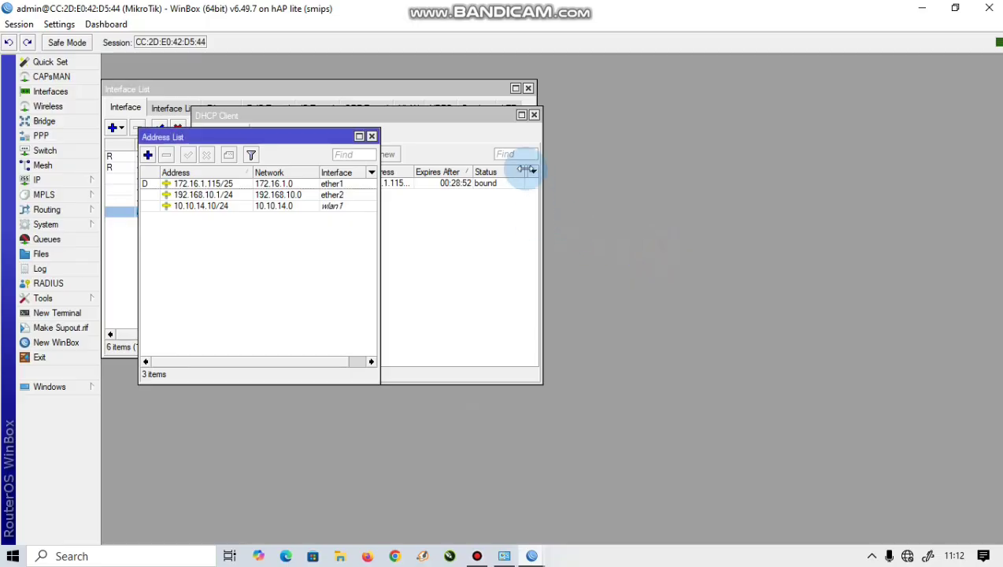
Step: Run DHCP Setup on ether2 for 192.168.10.0/24, accepting defaults and a 10-minute lease
{"action": "left_click", "coordinate": [36, 179]}
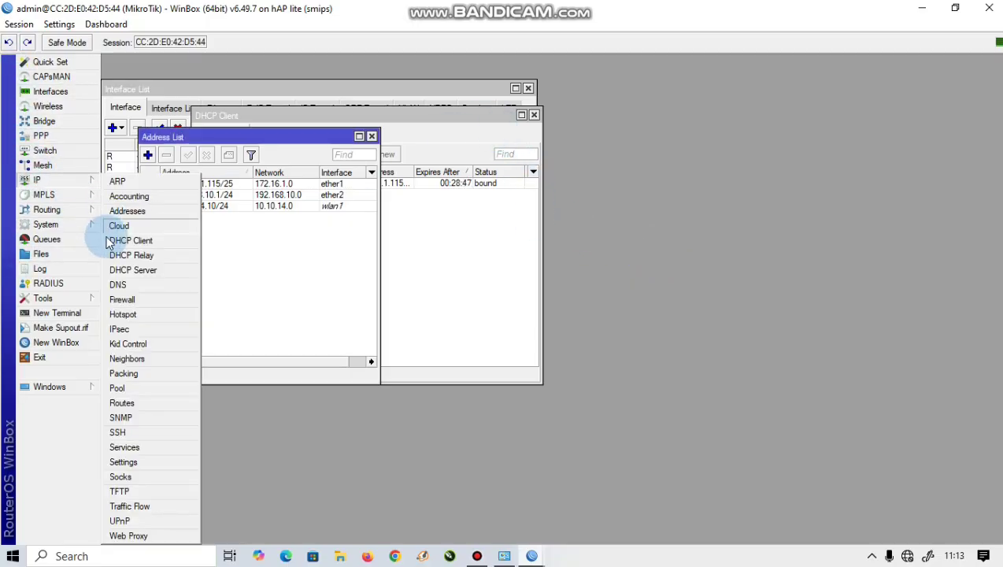
{"action": "left_click", "coordinate": [120, 270]}
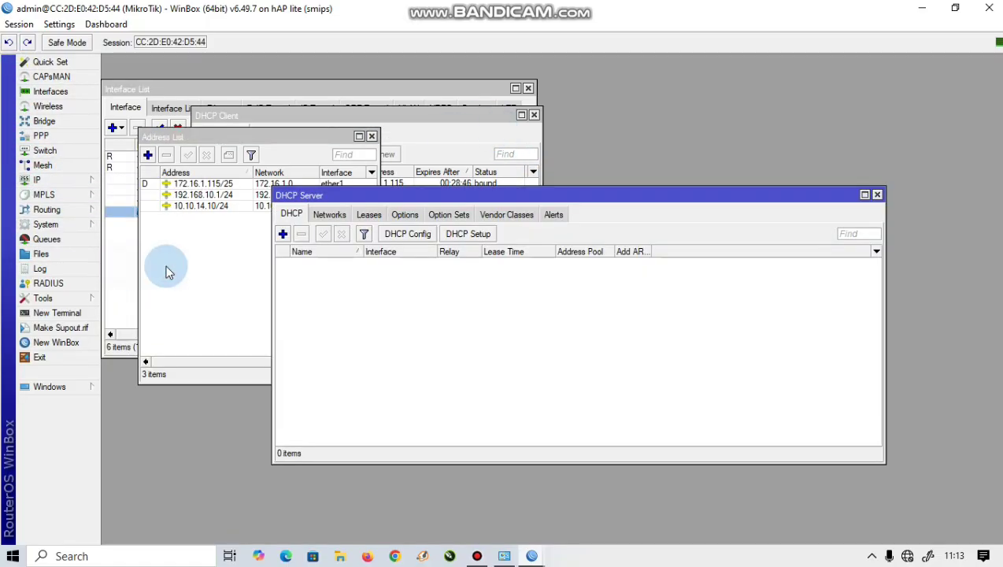
{"action": "left_click", "coordinate": [452, 240]}
{"action": "left_click", "coordinate": [571, 309]}
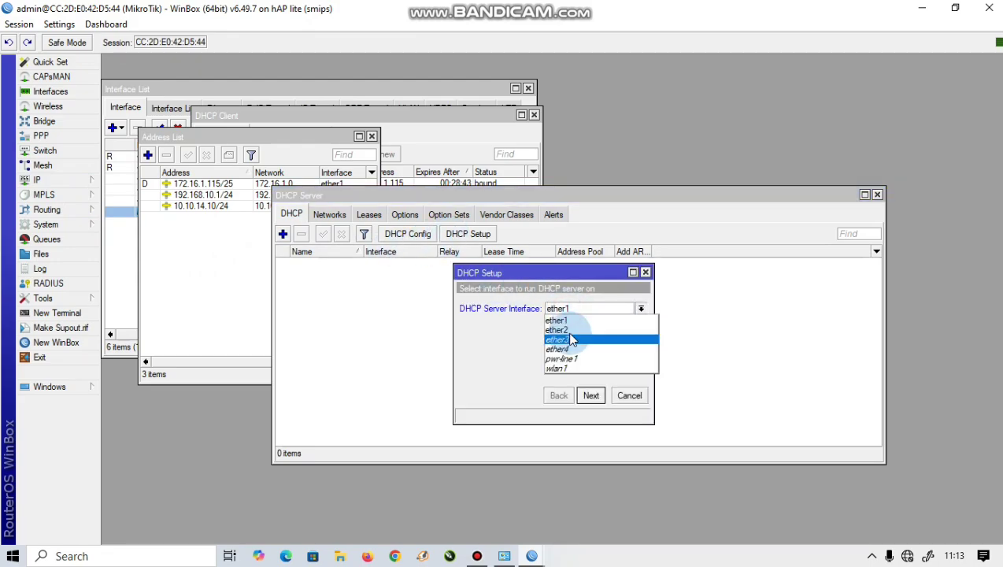
{"action": "left_click", "coordinate": [572, 331]}
{"action": "left_click", "coordinate": [589, 396]}
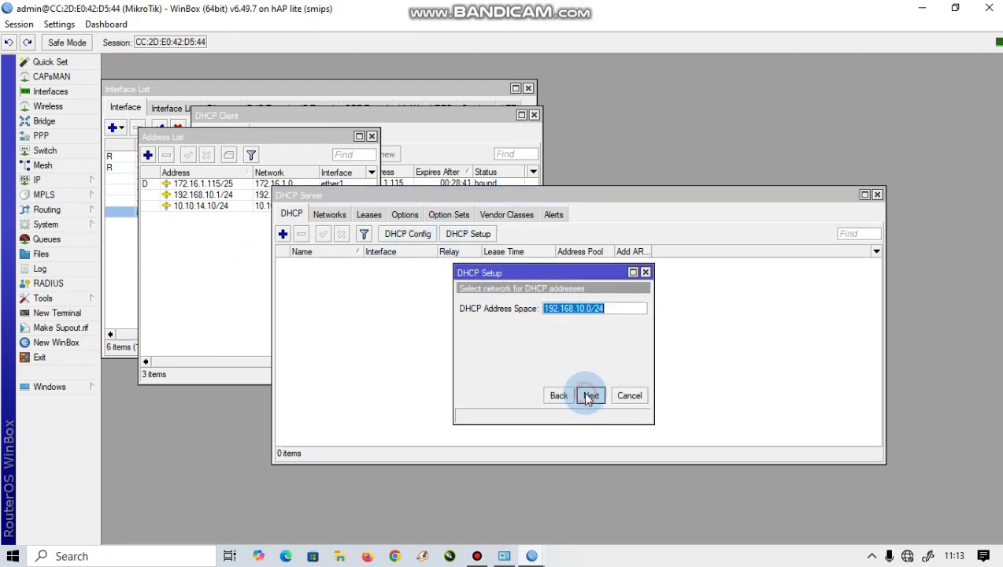
{"action": "left_click", "coordinate": [589, 397]}
{"action": "left_click", "coordinate": [589, 396]}
{"action": "left_click", "coordinate": [589, 396]}
{"action": "left_click", "coordinate": [589, 396]}
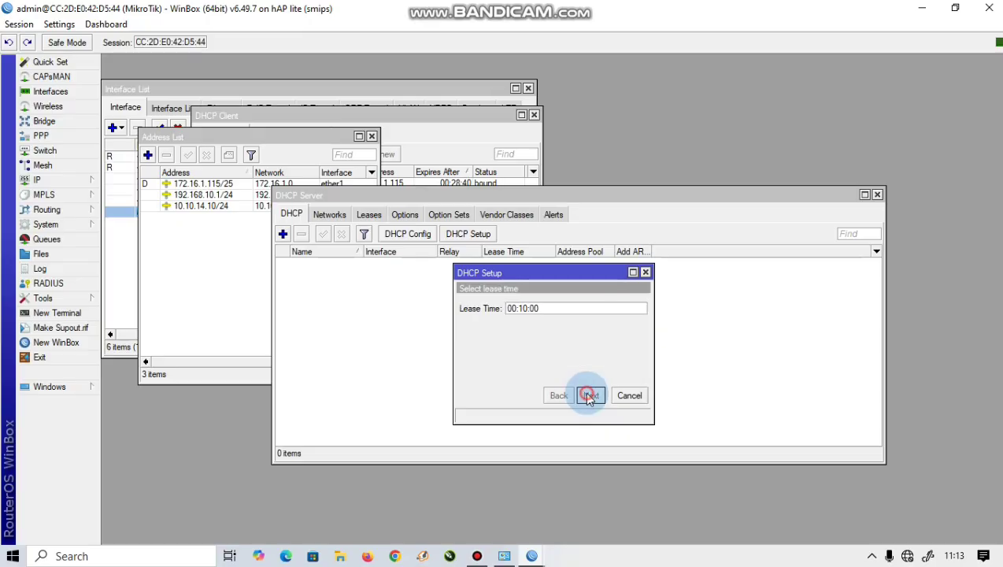
{"action": "left_click", "coordinate": [589, 396]}
{"action": "left_click", "coordinate": [554, 294]}
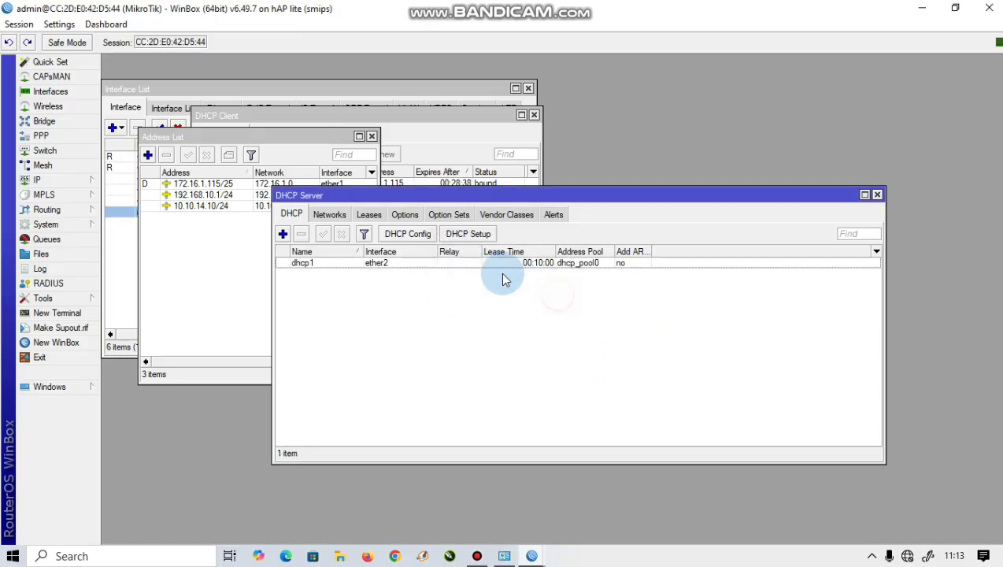
Step: Run DHCP Setup on wlan1 for 10.10.14.0/24 with gateway 10.10.14.10, accepting defaults
{"action": "left_click", "coordinate": [470, 234]}
{"action": "left_click", "coordinate": [571, 308]}
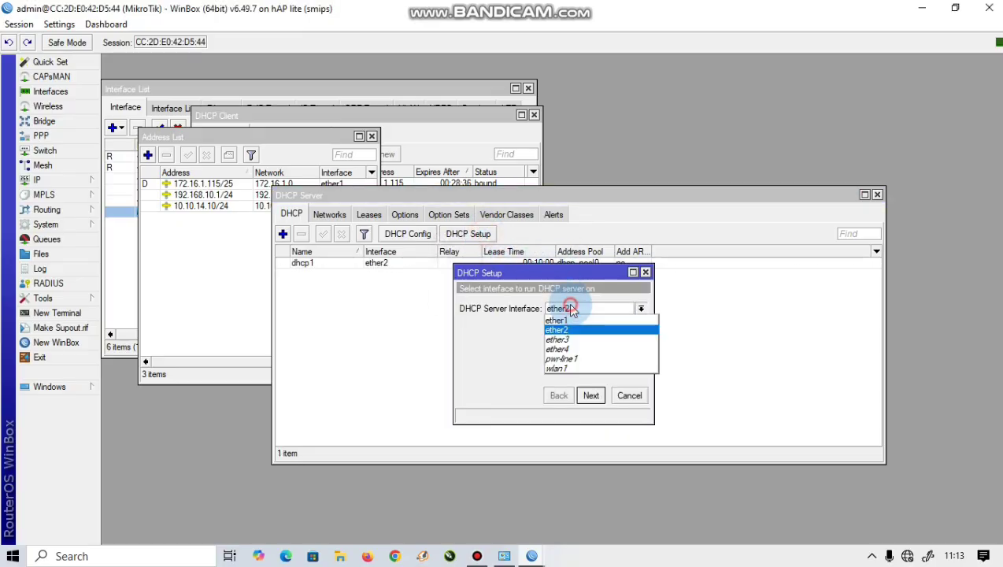
{"action": "left_click", "coordinate": [557, 368]}
{"action": "left_click", "coordinate": [591, 395]}
{"action": "left_click", "coordinate": [591, 396]}
{"action": "left_click", "coordinate": [591, 395]}
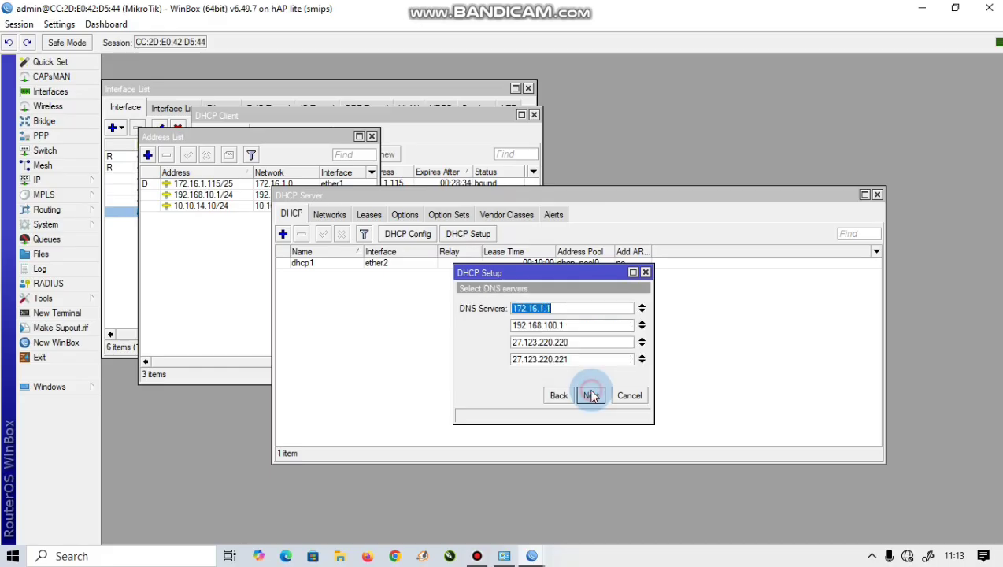
{"action": "left_click", "coordinate": [592, 395]}
{"action": "left_click", "coordinate": [591, 395]}
{"action": "left_click", "coordinate": [556, 293]}
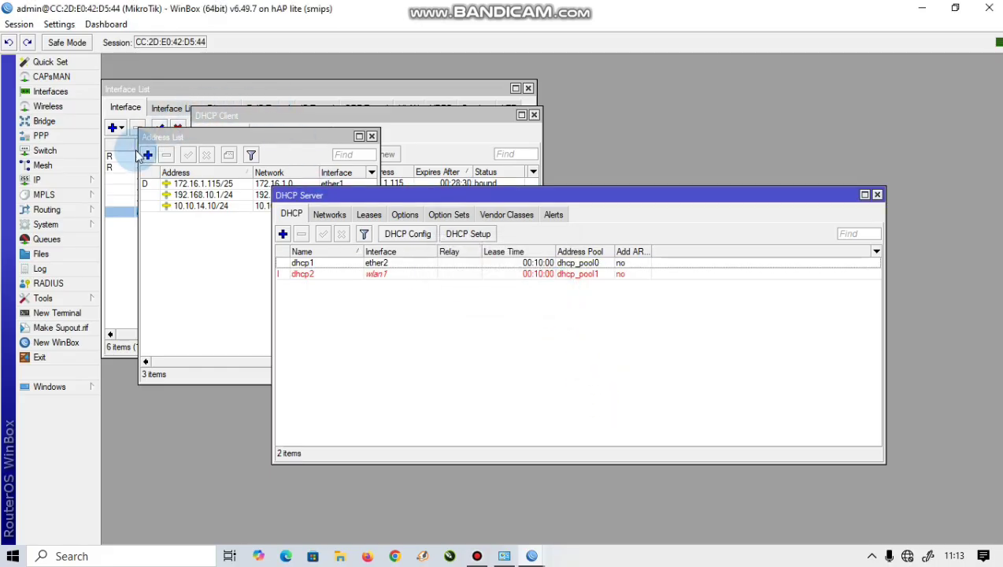
{"action": "left_click", "coordinate": [65, 182]}
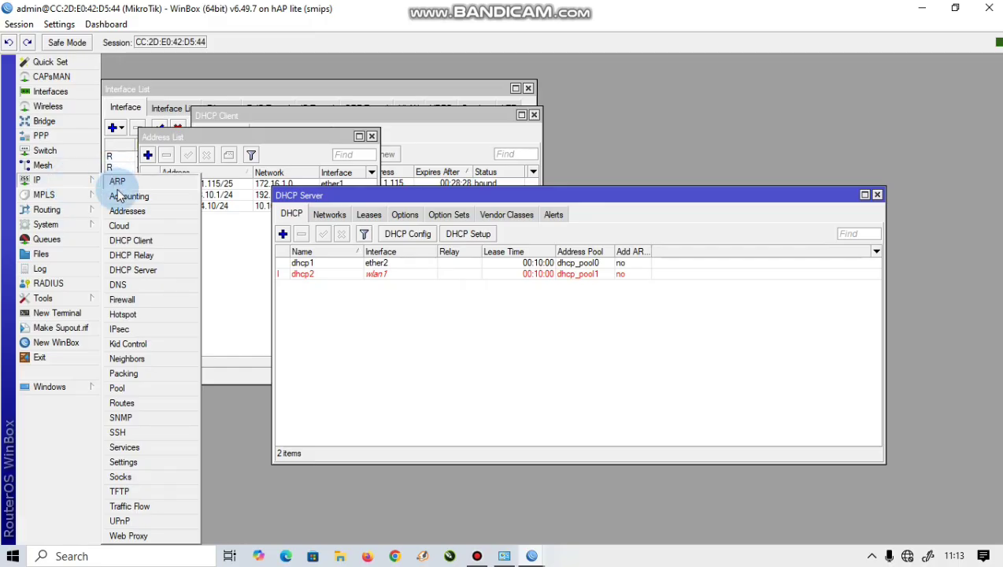
Step: Tick Allow Remote Requests in DNS settings, then bring up the Firewall window
{"action": "left_click", "coordinate": [141, 287]}
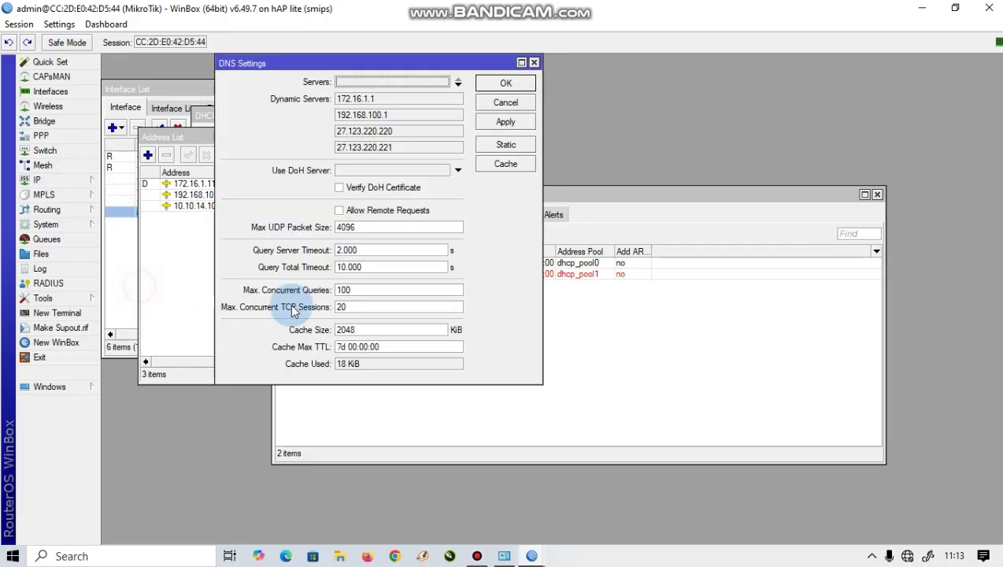
{"action": "left_click", "coordinate": [340, 210]}
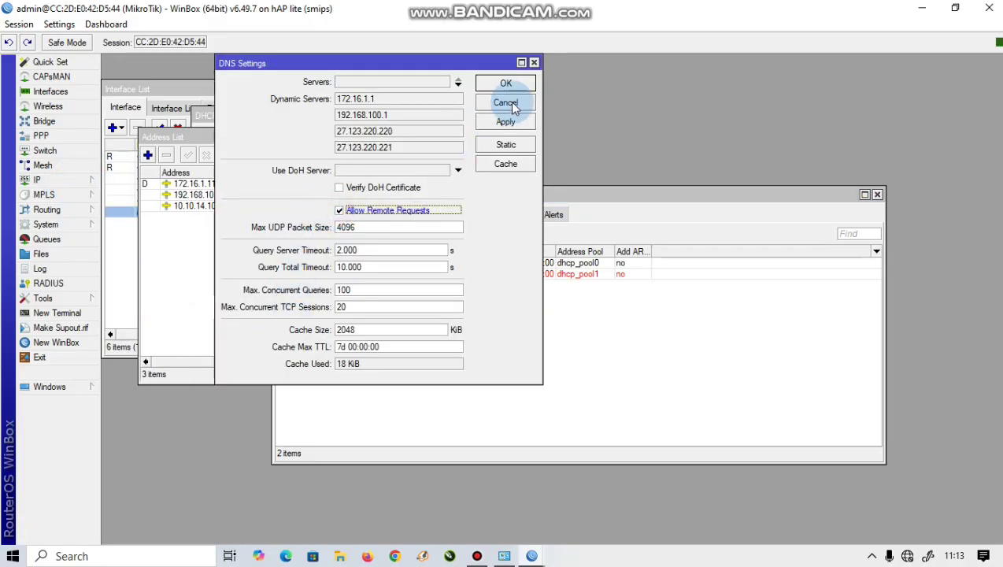
{"action": "left_click", "coordinate": [92, 183]}
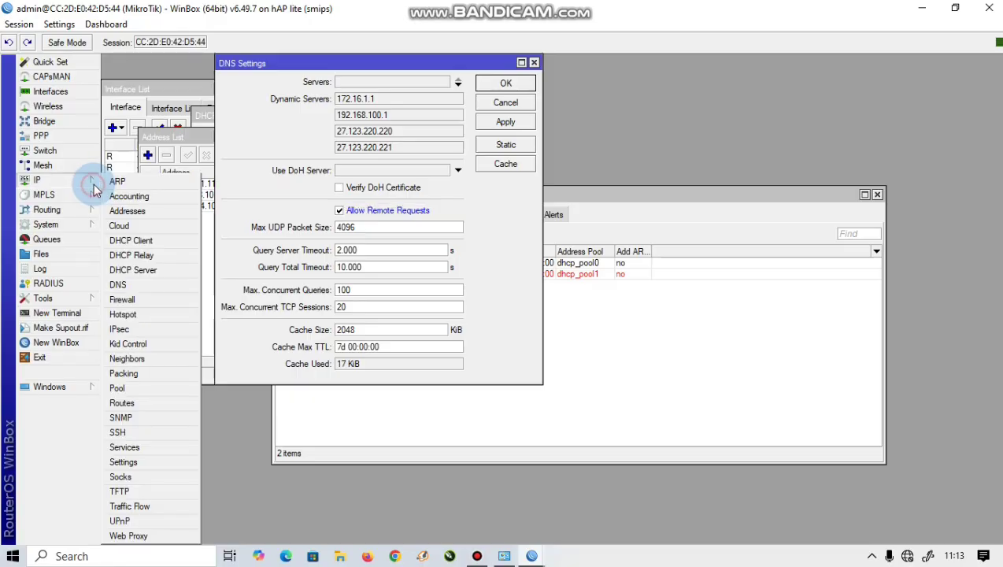
{"action": "left_click", "coordinate": [140, 301]}
Step: Create a NAT rule with out-interface ether1 and action masquerade, and save it
{"action": "left_click", "coordinate": [228, 173]}
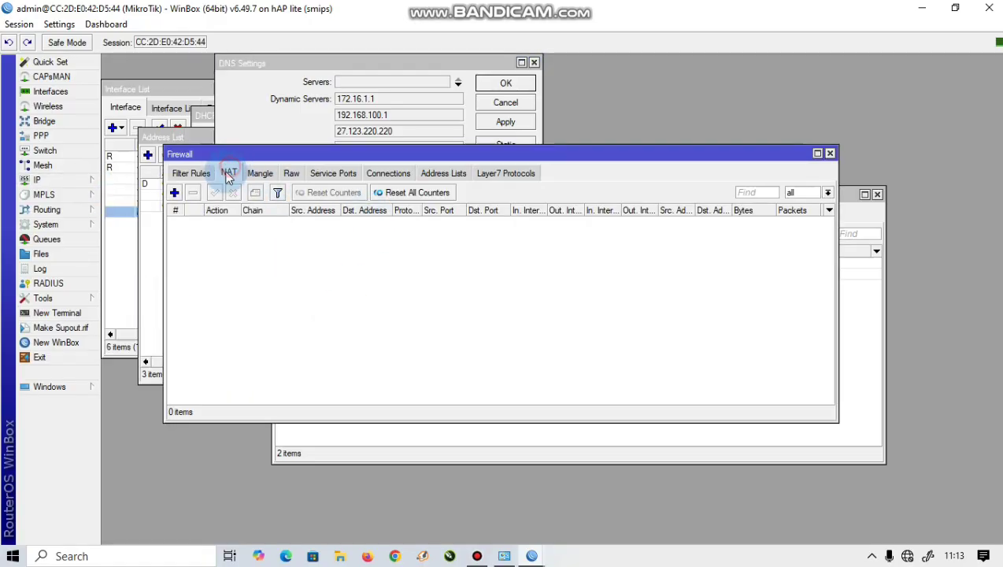
{"action": "left_click", "coordinate": [174, 192]}
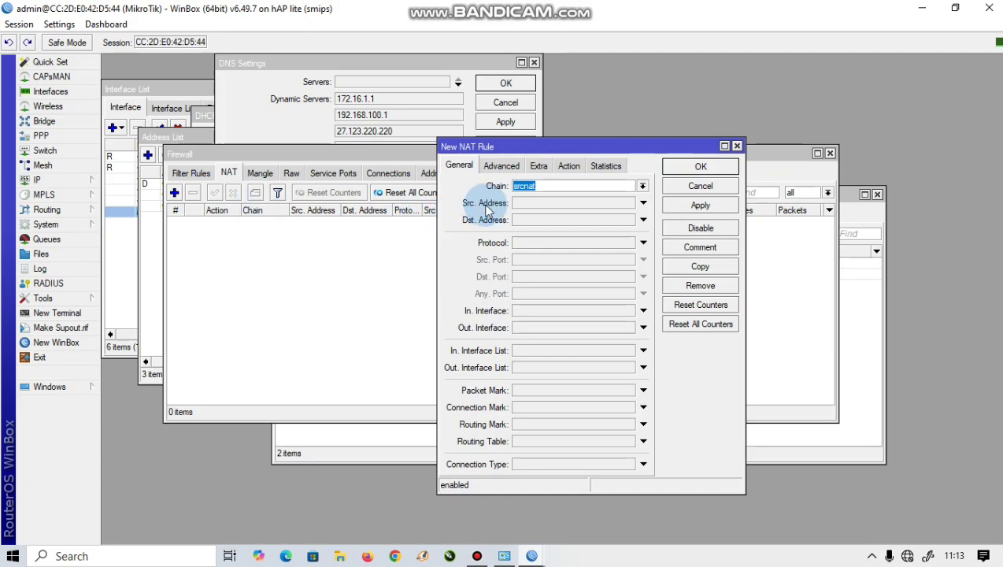
{"action": "left_click", "coordinate": [533, 328]}
{"action": "left_click", "coordinate": [567, 330]}
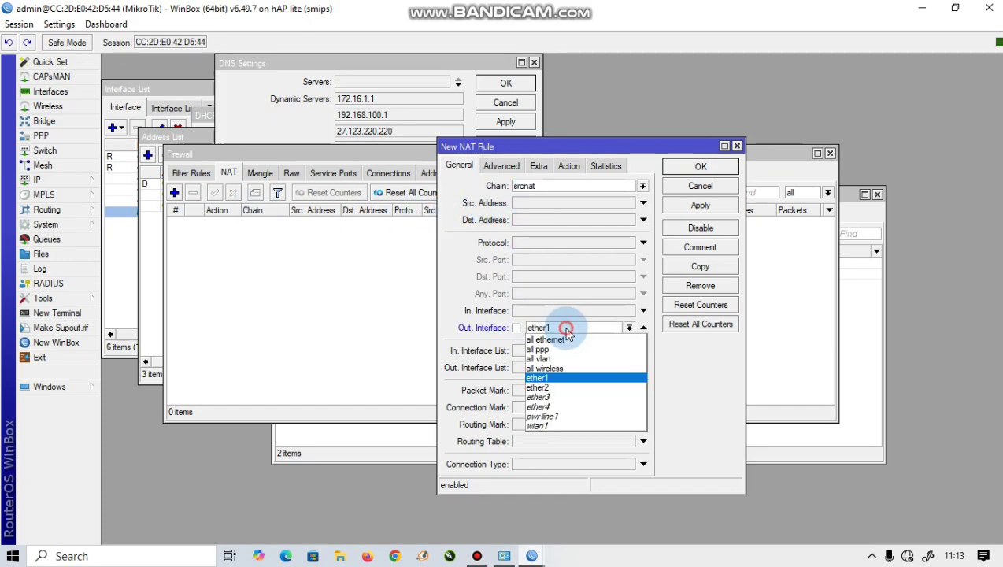
{"action": "left_click", "coordinate": [557, 376]}
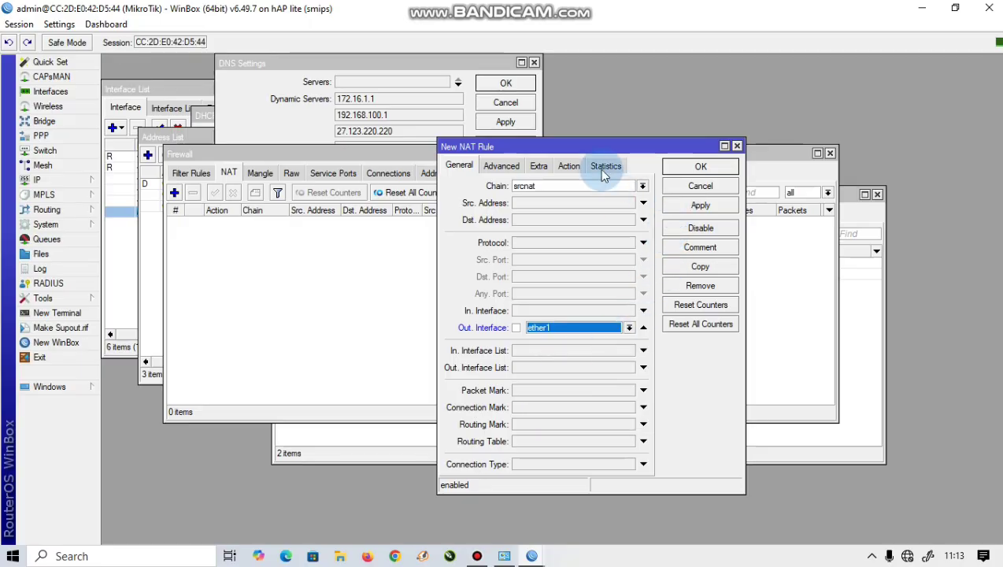
{"action": "left_click", "coordinate": [569, 165]}
{"action": "left_click", "coordinate": [579, 189]}
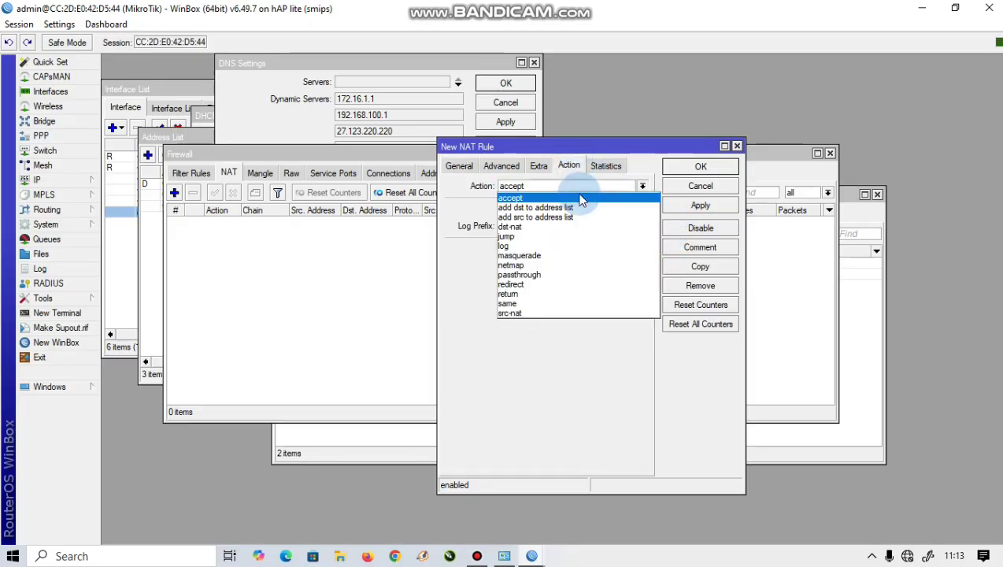
{"action": "left_click", "coordinate": [558, 250]}
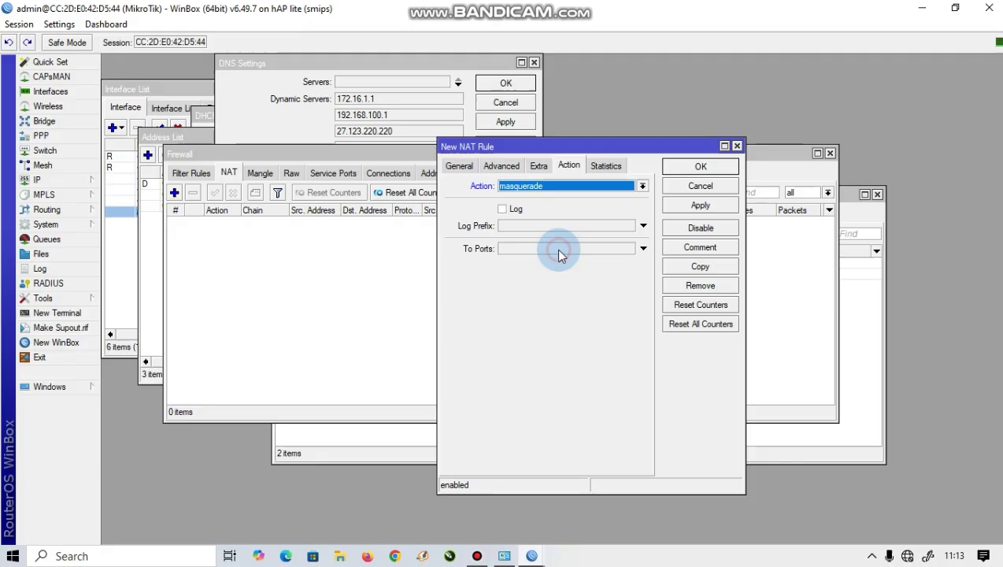
{"action": "left_click", "coordinate": [697, 206]}
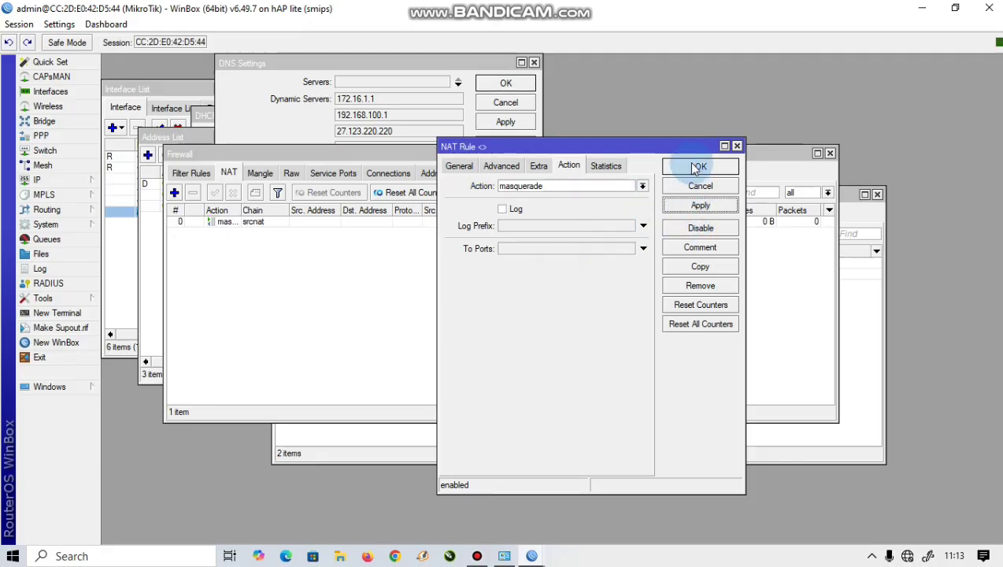
{"action": "left_click", "coordinate": [698, 166]}
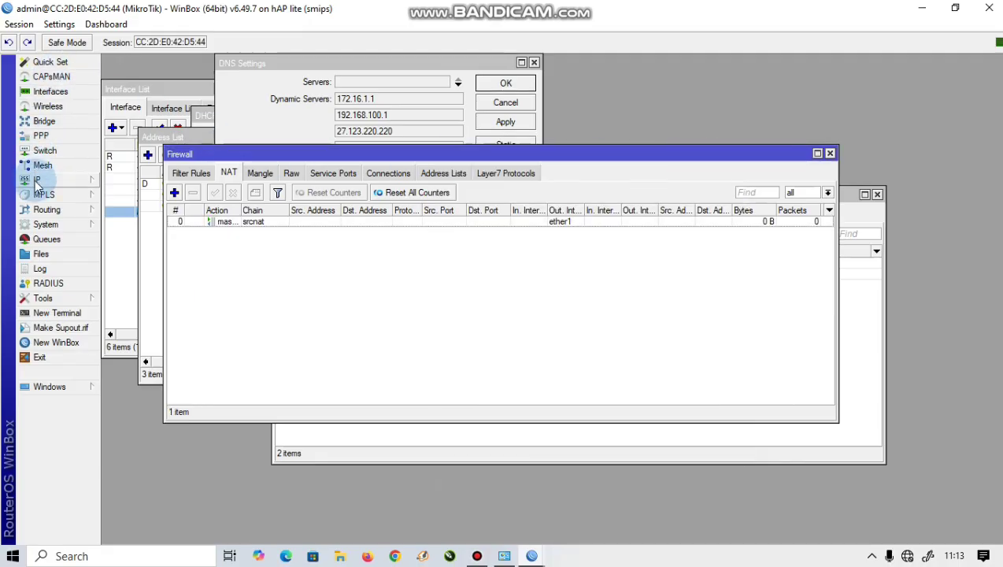
Step: Create a dynamic-keys security profile with WPA/WPA2 PSK and EAP, entering both pre-shared keys
{"action": "left_click", "coordinate": [57, 105]}
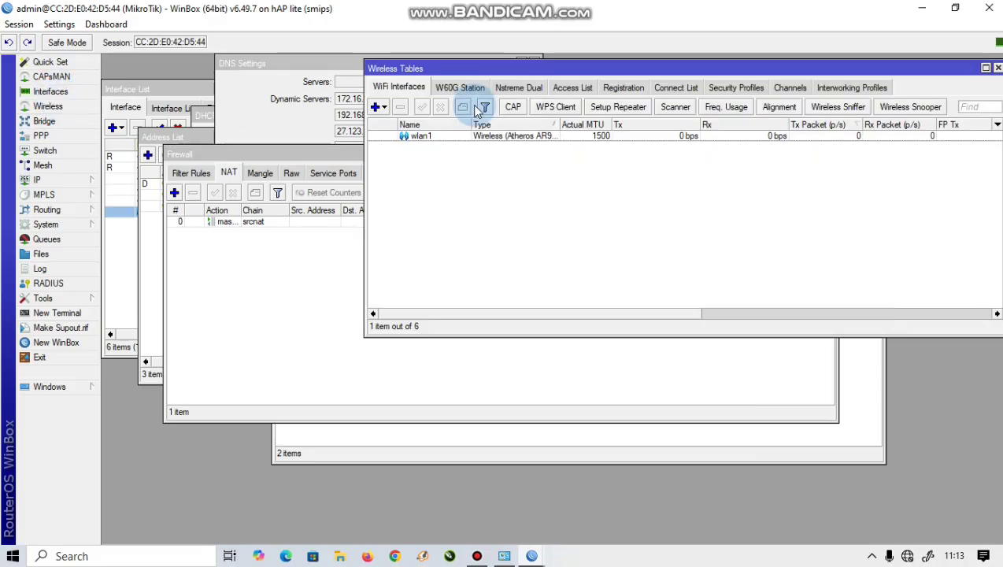
{"action": "left_click", "coordinate": [743, 87]}
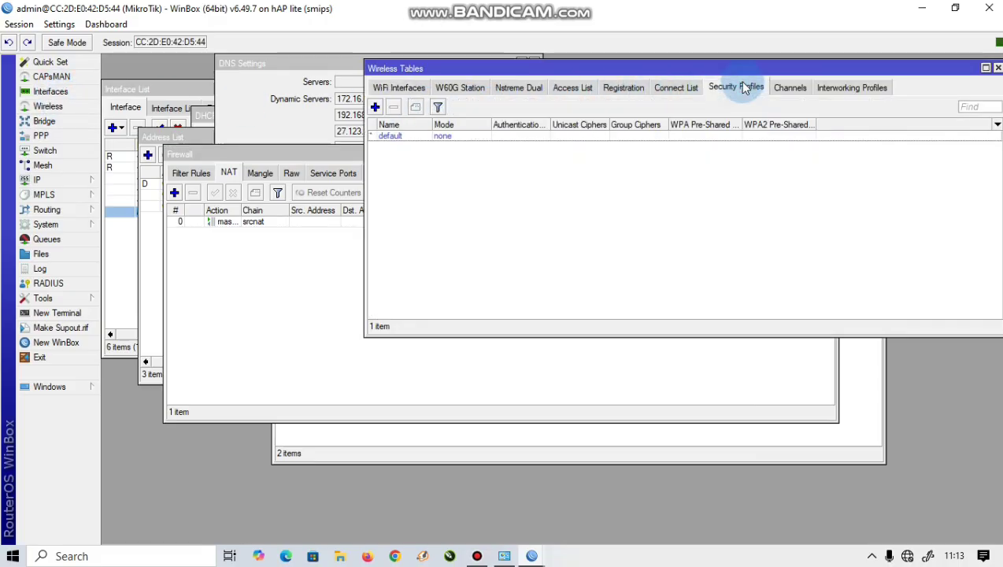
{"action": "left_click", "coordinate": [376, 107]}
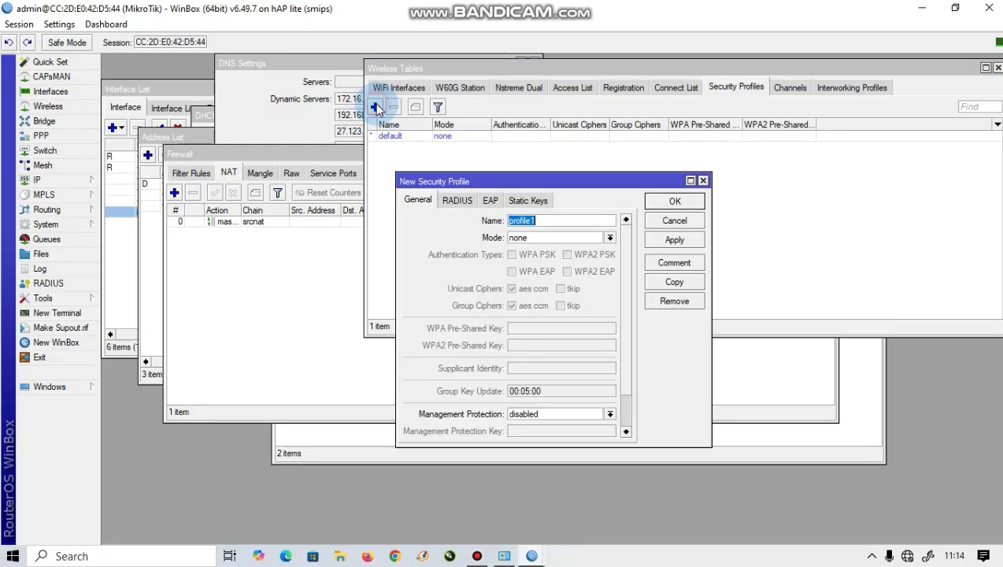
{"action": "left_click", "coordinate": [547, 238]}
{"action": "left_click", "coordinate": [557, 250]}
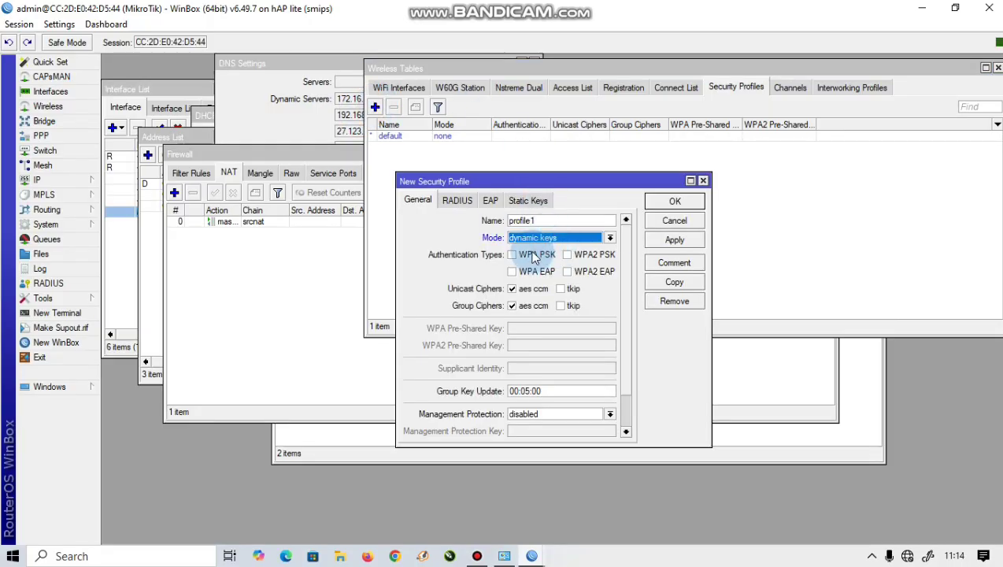
{"action": "left_click", "coordinate": [528, 254]}
{"action": "left_click", "coordinate": [530, 270]}
{"action": "left_click", "coordinate": [579, 253]}
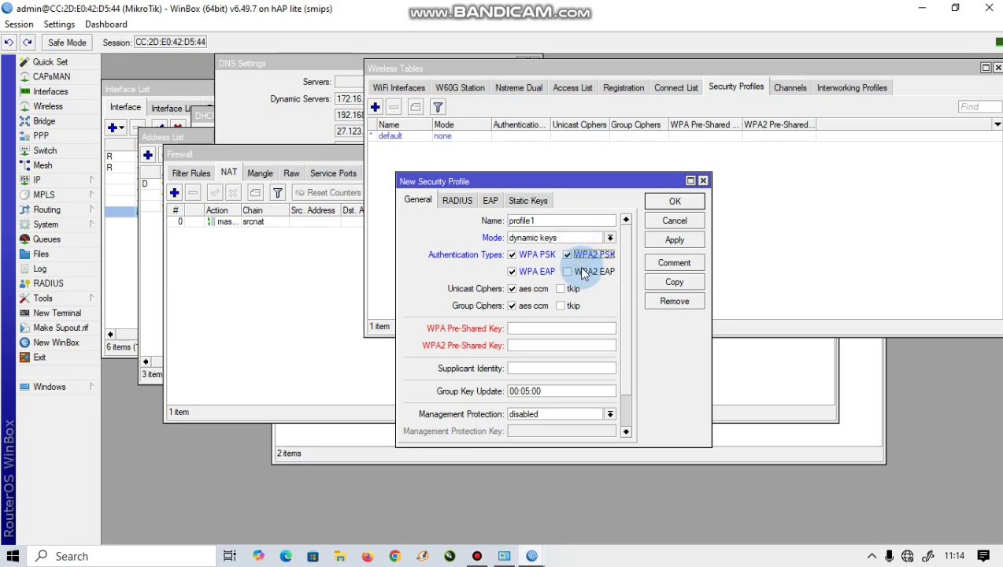
{"action": "left_click", "coordinate": [580, 271]}
{"action": "left_click", "coordinate": [520, 327]}
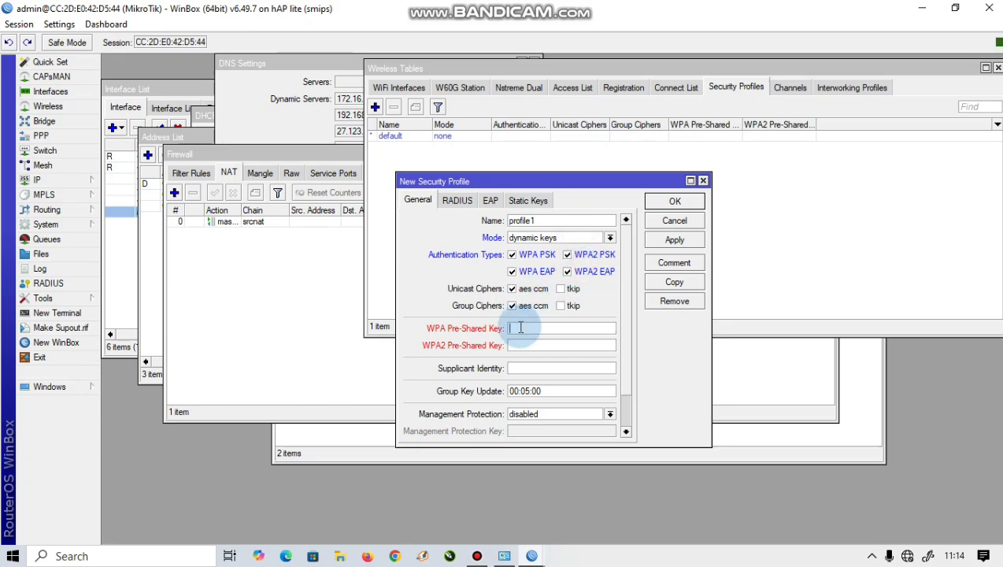
{"action": "type", "text": "tugas"}
{"action": "left_click", "coordinate": [561, 345]}
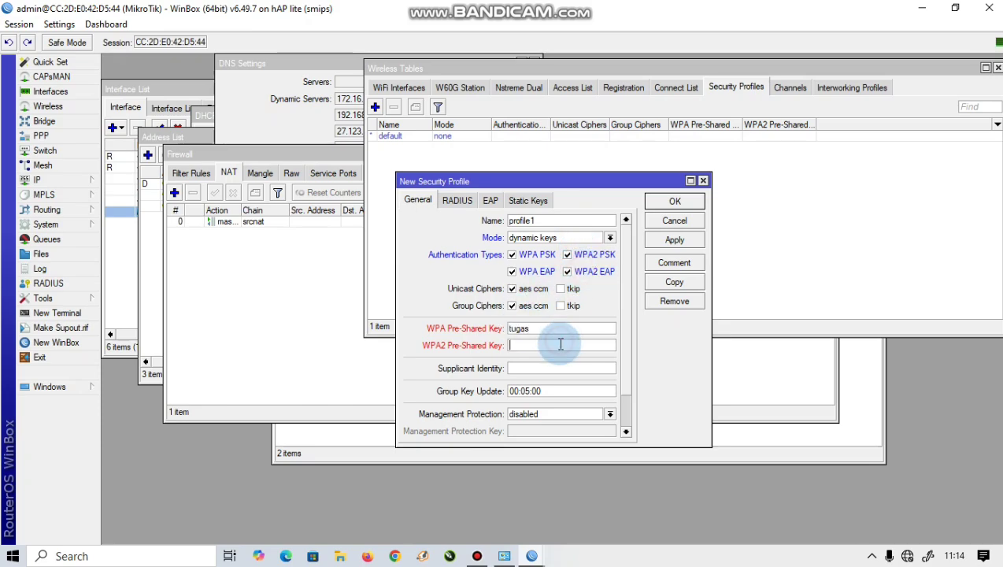
{"action": "type", "text": "tugas"}
Step: Lengthen both too-short pre-shared keys and save profile1
{"action": "left_click", "coordinate": [675, 202]}
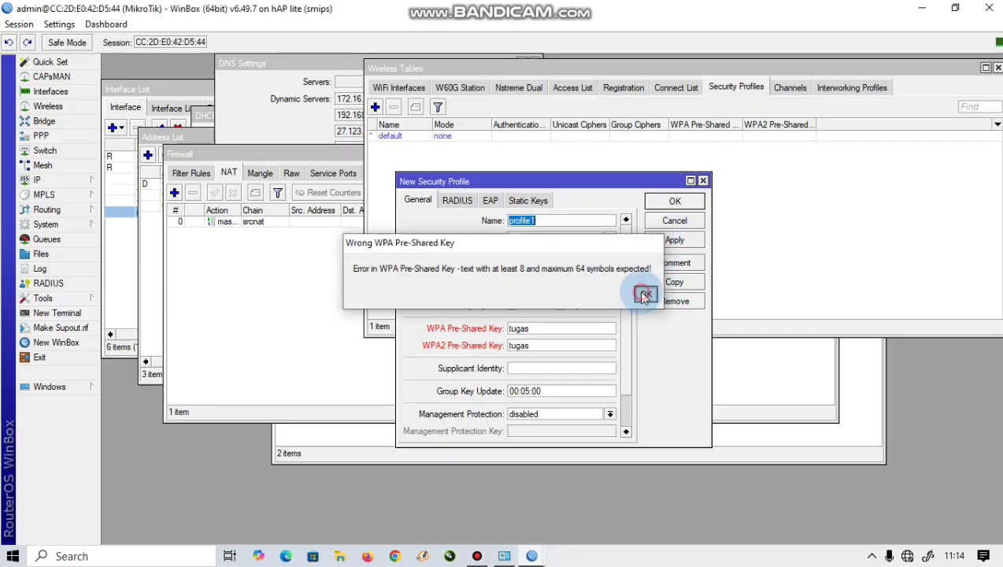
{"action": "left_click", "coordinate": [643, 291]}
{"action": "left_click", "coordinate": [542, 330]}
{"action": "key", "text": "BackSpace"}
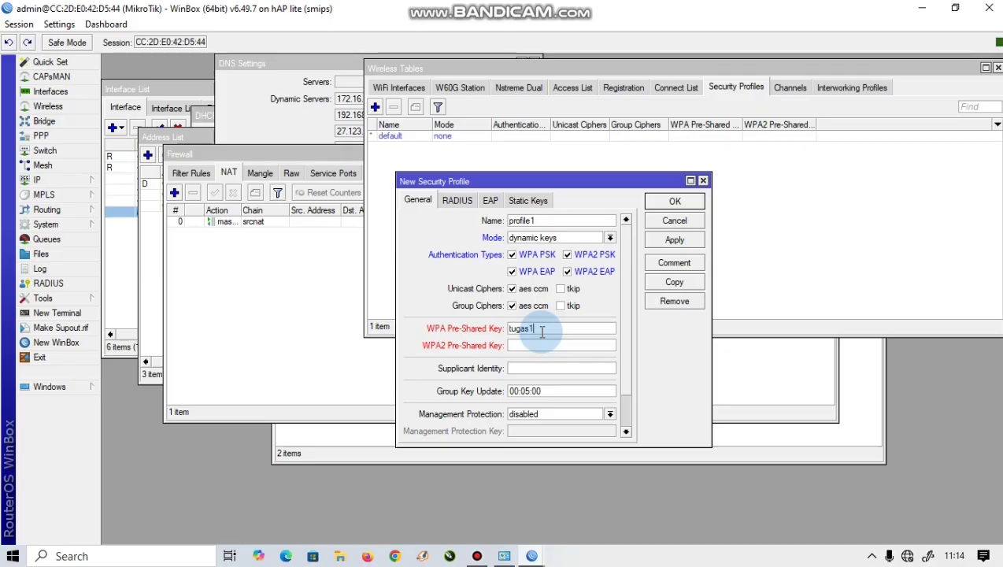
{"action": "type", "text": "123"}
{"action": "left_click", "coordinate": [539, 350]}
{"action": "type", "text": "tuga"}
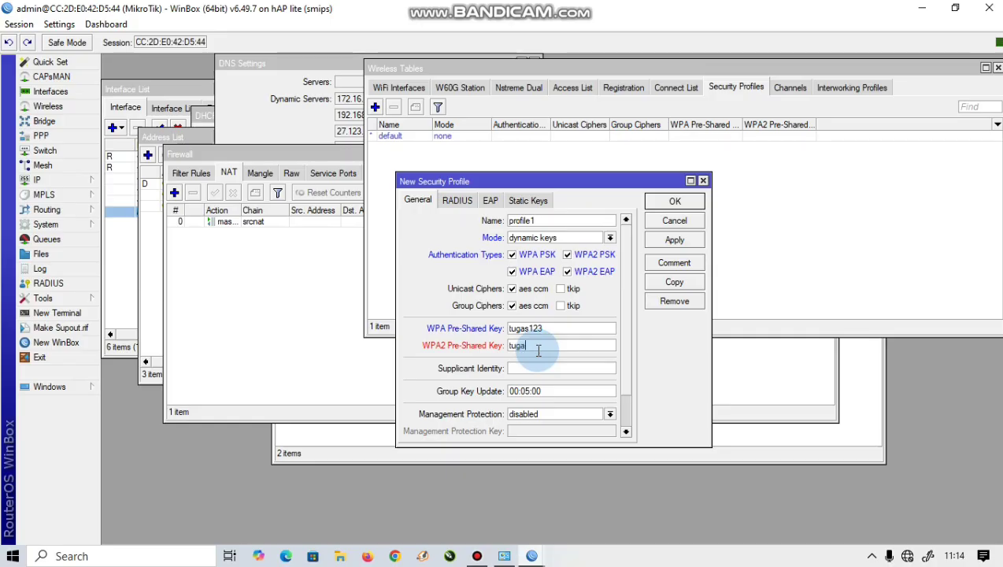
{"action": "type", "text": "s123"}
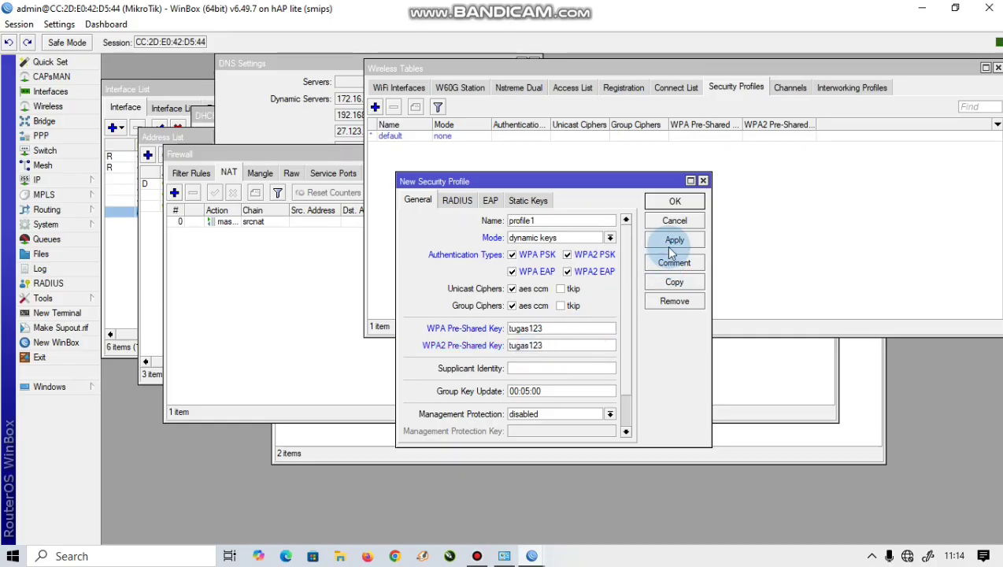
{"action": "left_click", "coordinate": [675, 239]}
{"action": "left_click", "coordinate": [675, 201]}
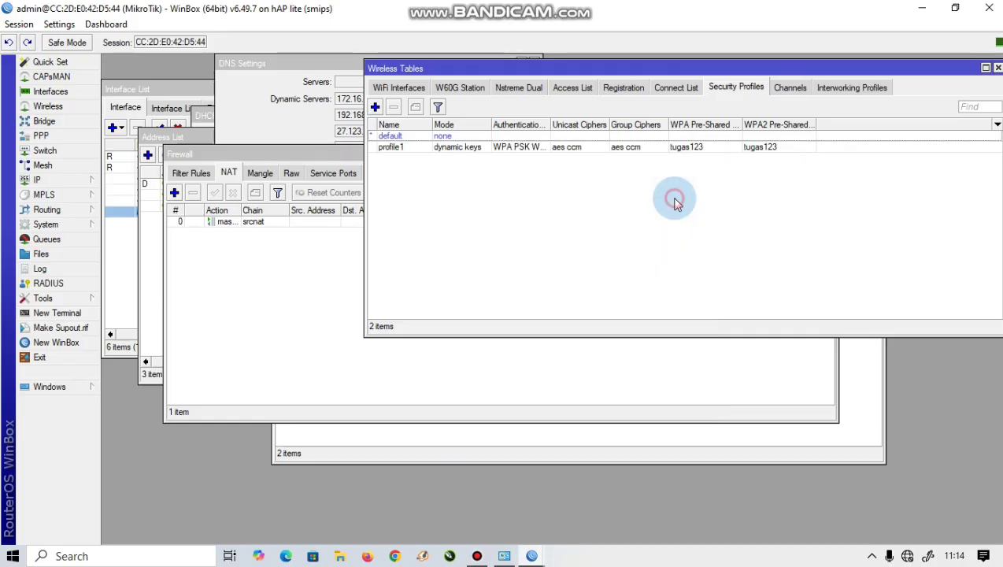
{"action": "left_click", "coordinate": [384, 88]}
Step: Set wlan1 to ap bridge mode with SSID 'tugas mikrotik kel5'
{"action": "double_click", "coordinate": [422, 136]}
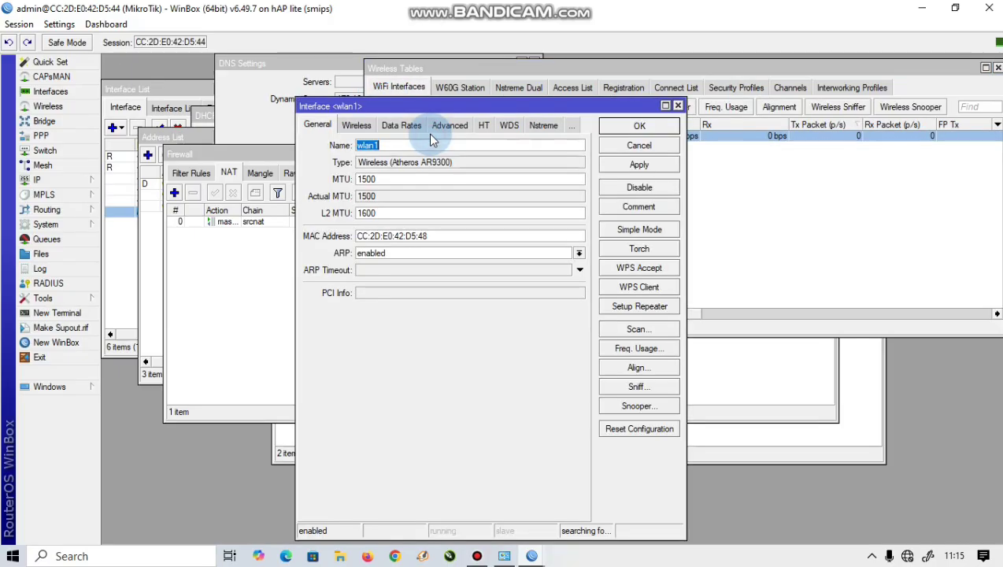
{"action": "left_click", "coordinate": [358, 124]}
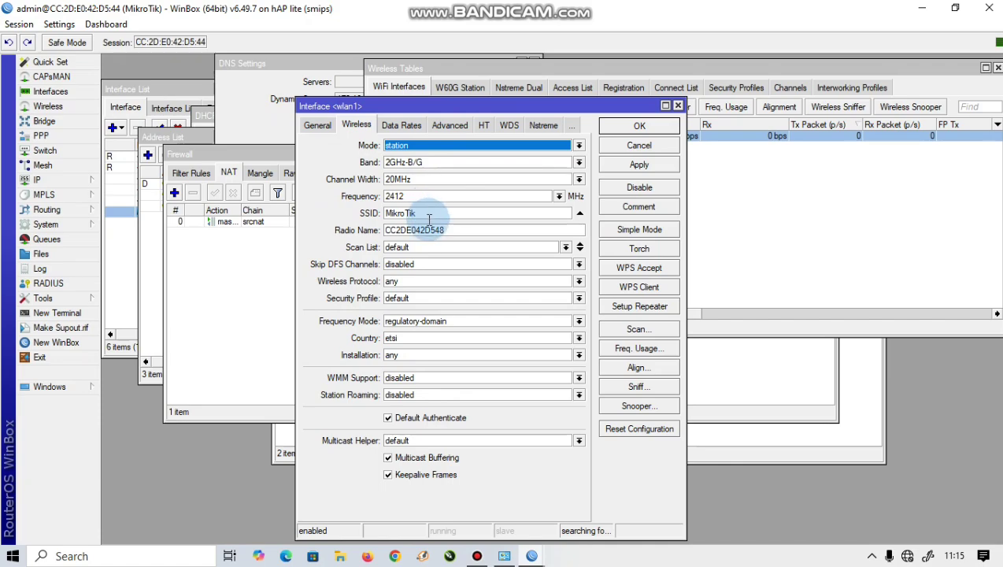
{"action": "left_click", "coordinate": [439, 147]}
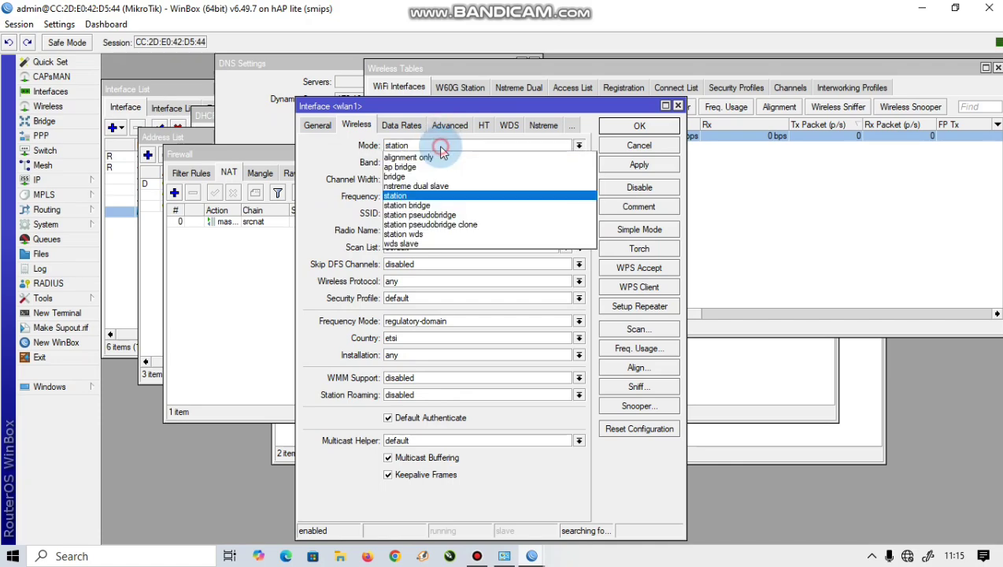
{"action": "left_click", "coordinate": [437, 168]}
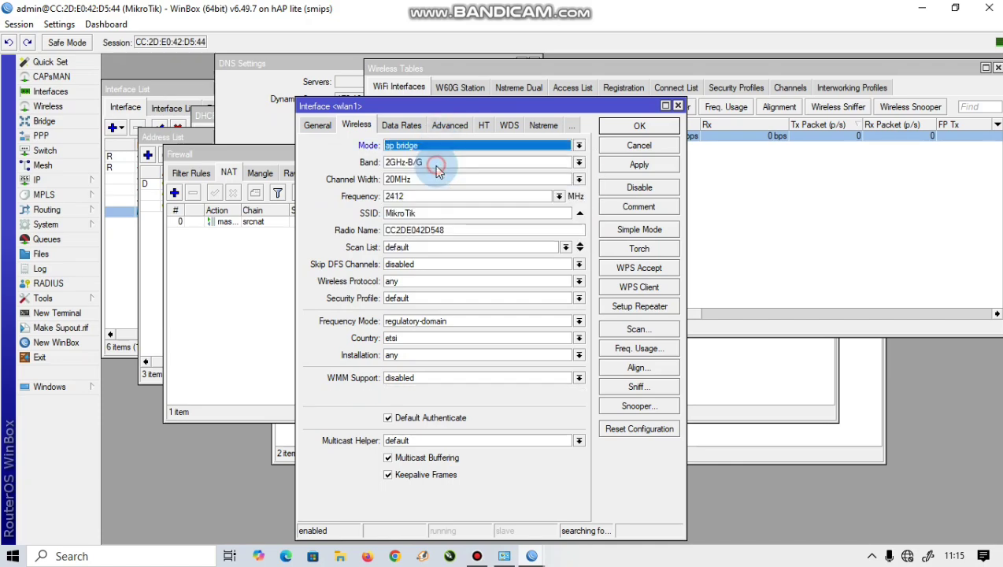
{"action": "left_click", "coordinate": [425, 213]}
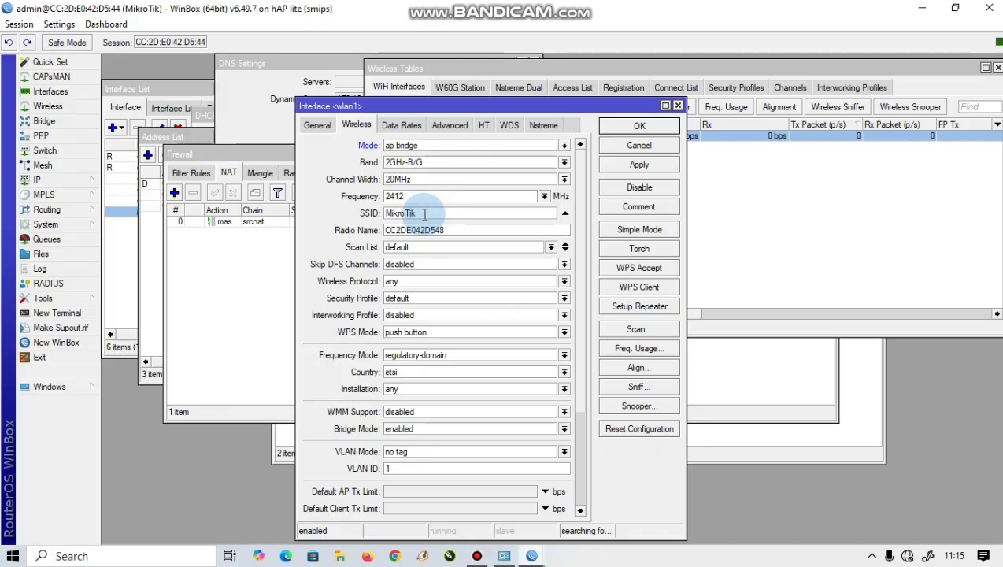
{"action": "key", "text": "BackSpace"}
{"action": "key", "text": "BackSpace"}
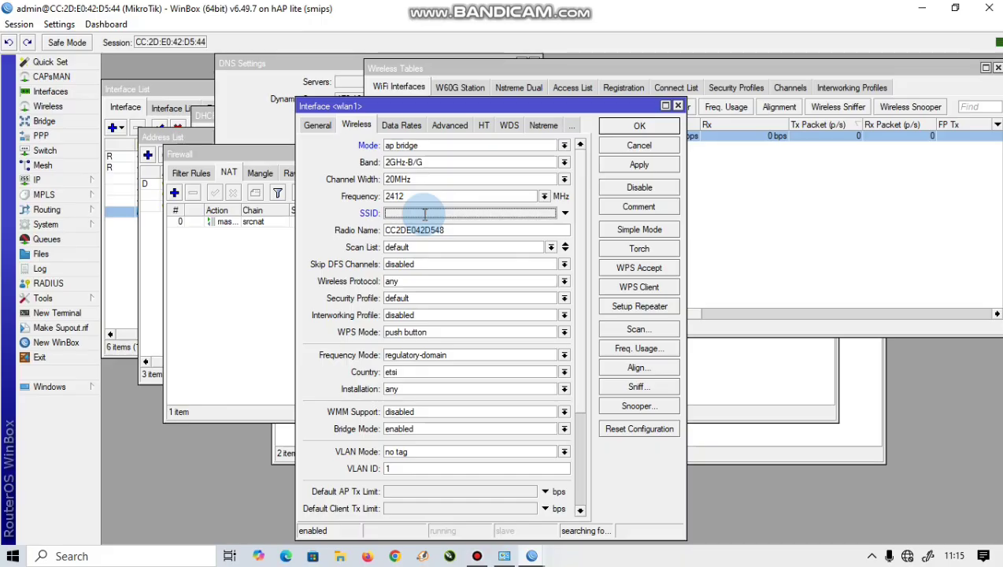
{"action": "type", "text": "tugas"}
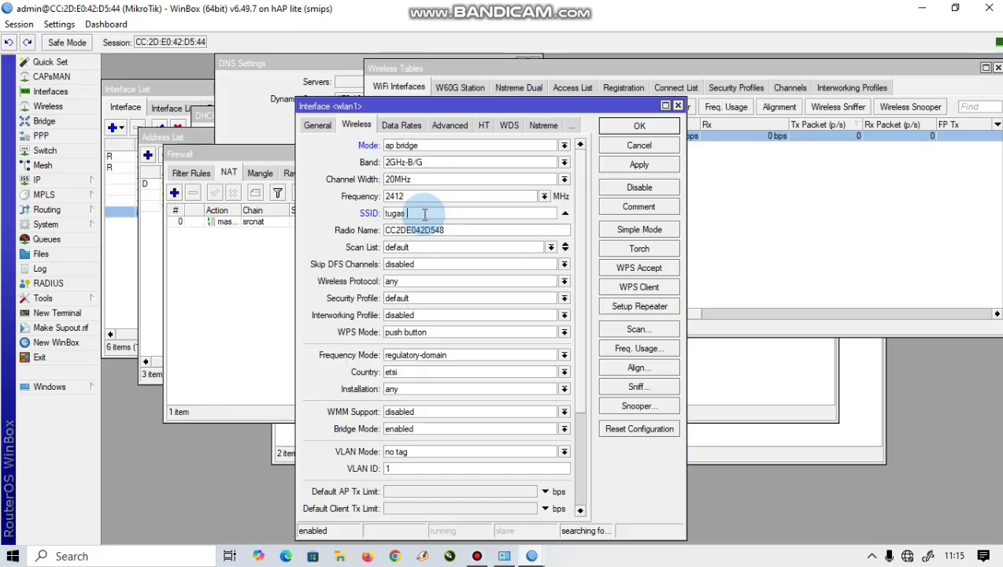
{"action": "type", "text": " mikrotik kel5"}
{"action": "left_click", "coordinate": [422, 247]}
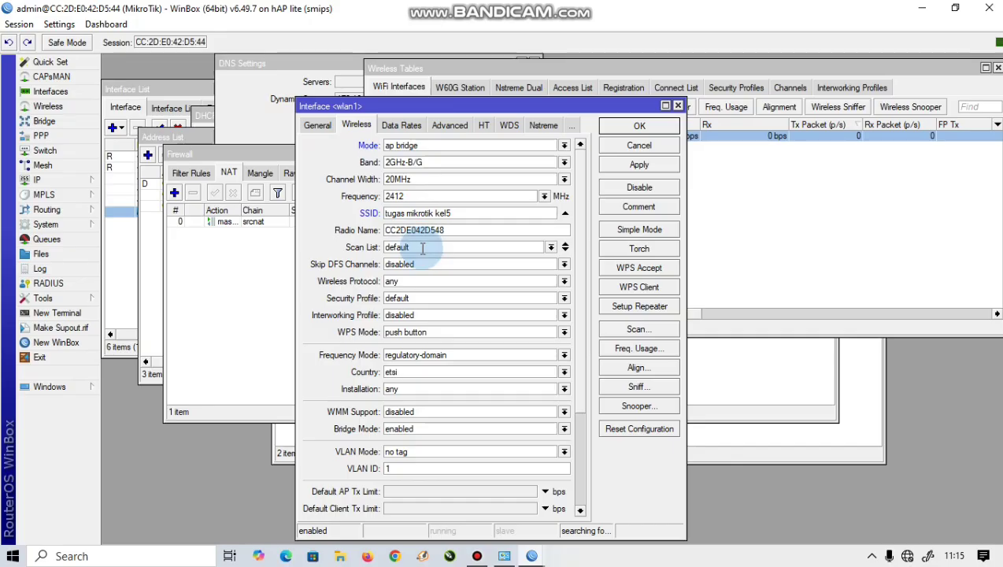
Step: Assign security profile profile1 to wlan1, save, and check the PC's network status
{"action": "left_click", "coordinate": [550, 248]}
{"action": "left_click", "coordinate": [550, 250]}
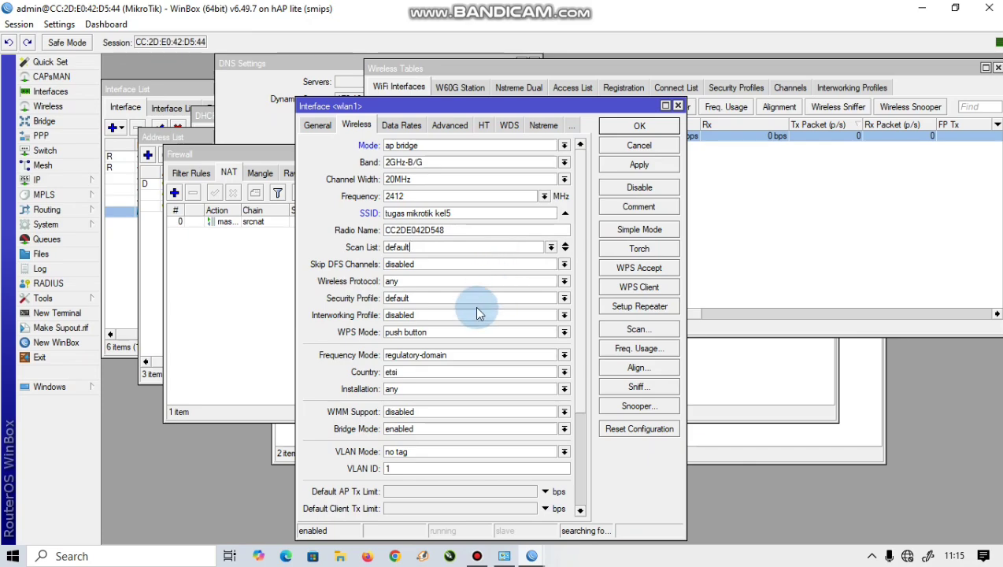
{"action": "left_click", "coordinate": [441, 295]}
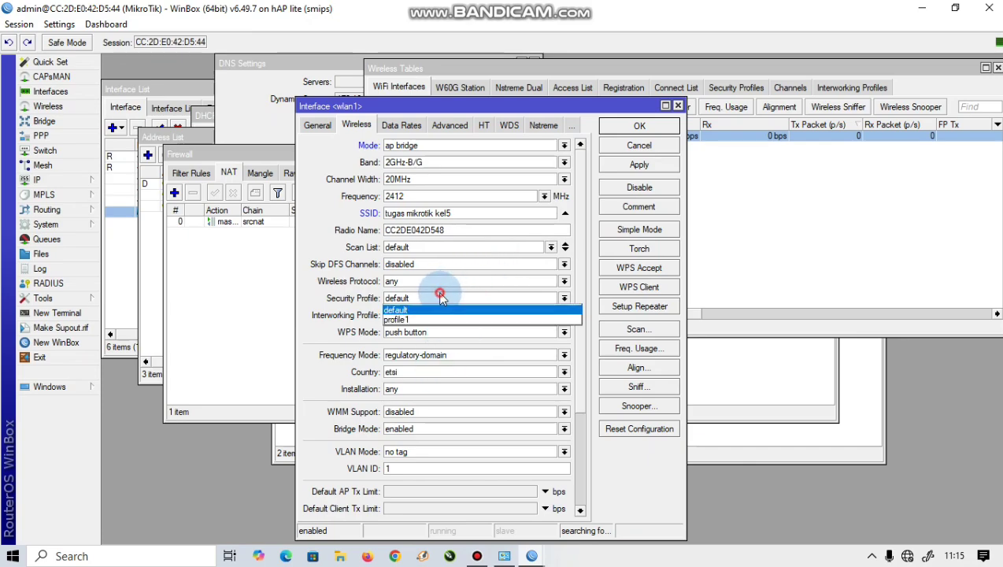
{"action": "left_click", "coordinate": [435, 318]}
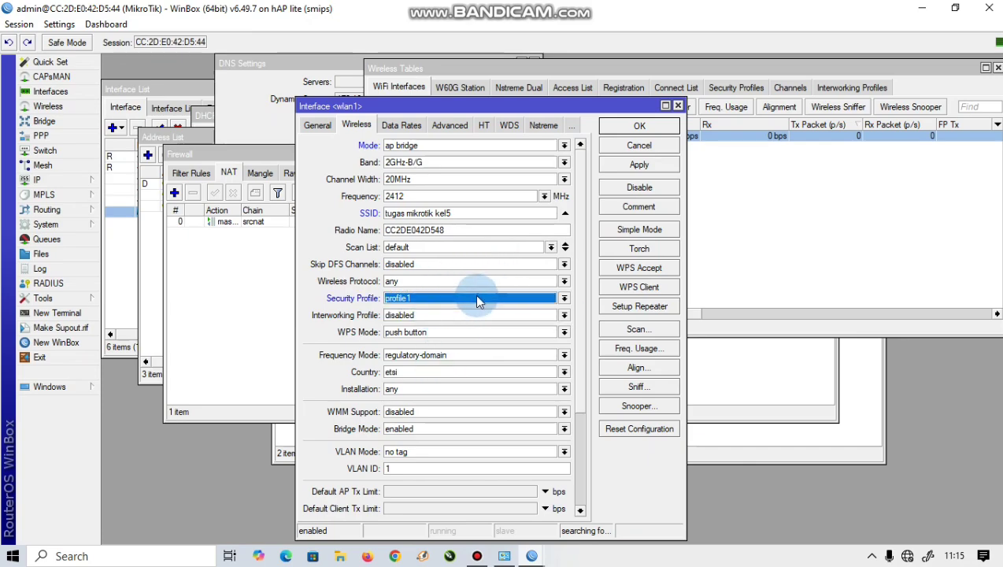
{"action": "left_click", "coordinate": [601, 166]}
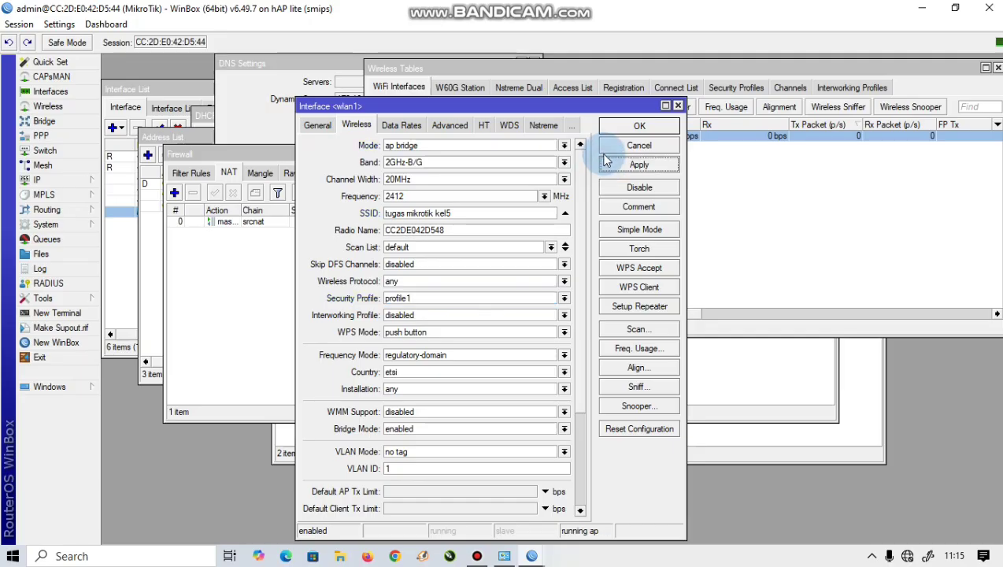
{"action": "left_click", "coordinate": [618, 127]}
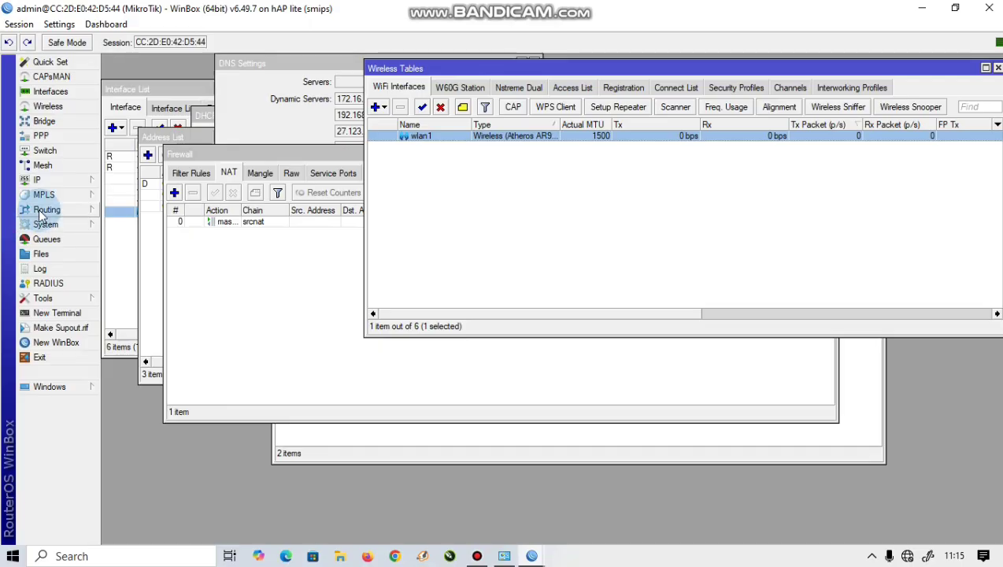
{"action": "left_click", "coordinate": [544, 277]}
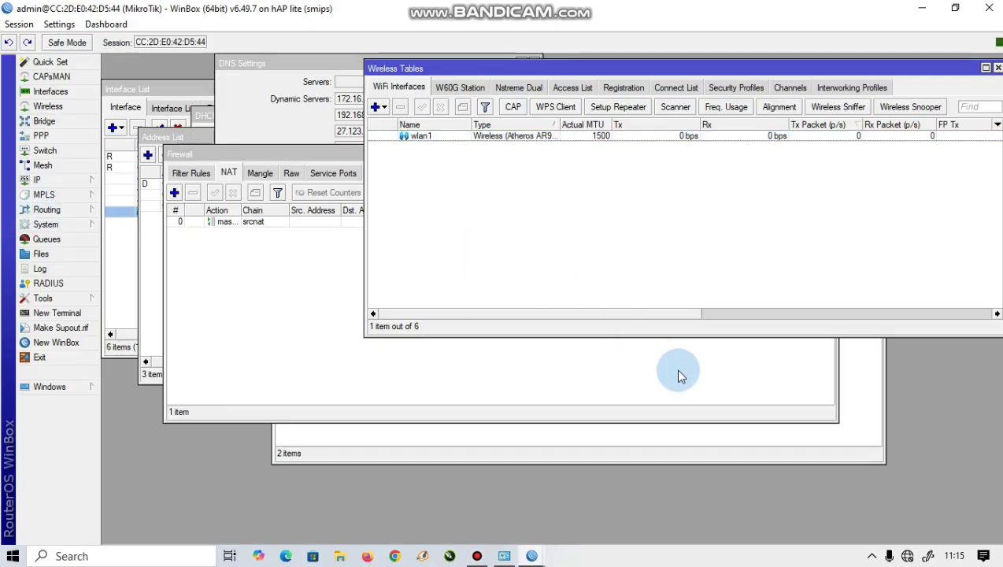
{"action": "left_click", "coordinate": [912, 556]}
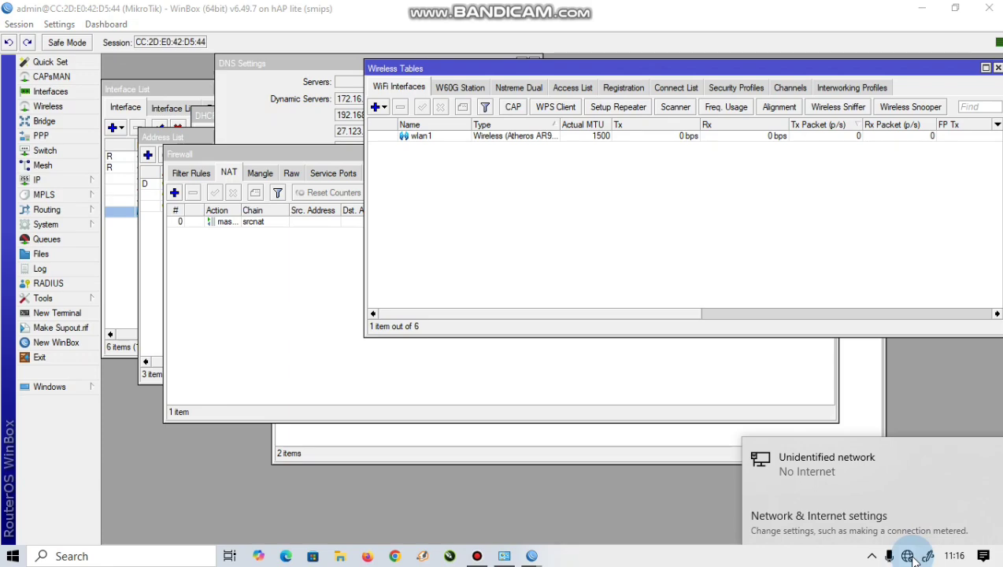
Step: Open the network adapter list and disable the wired Ethernet adapter
{"action": "right_click", "coordinate": [909, 556]}
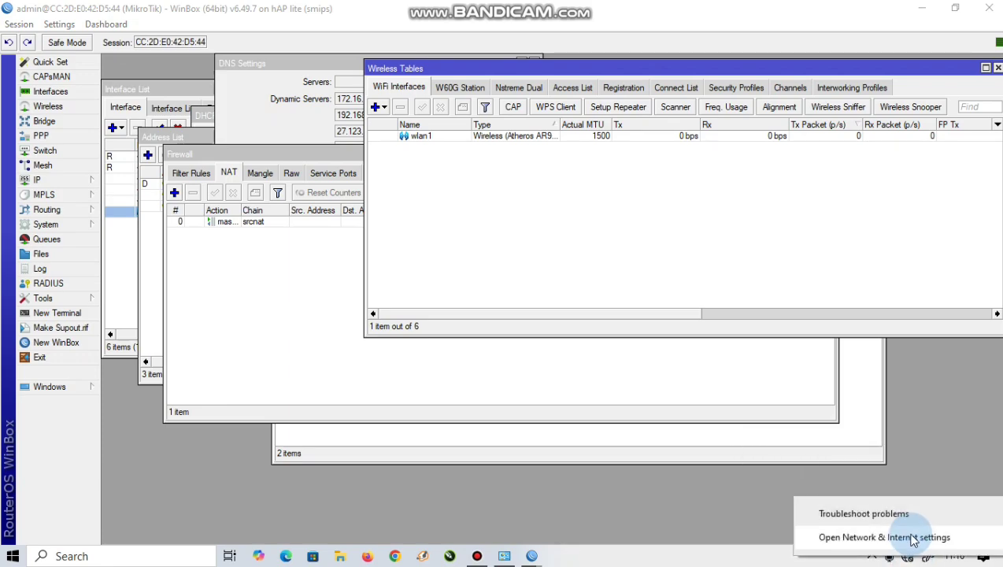
{"action": "left_click", "coordinate": [910, 541]}
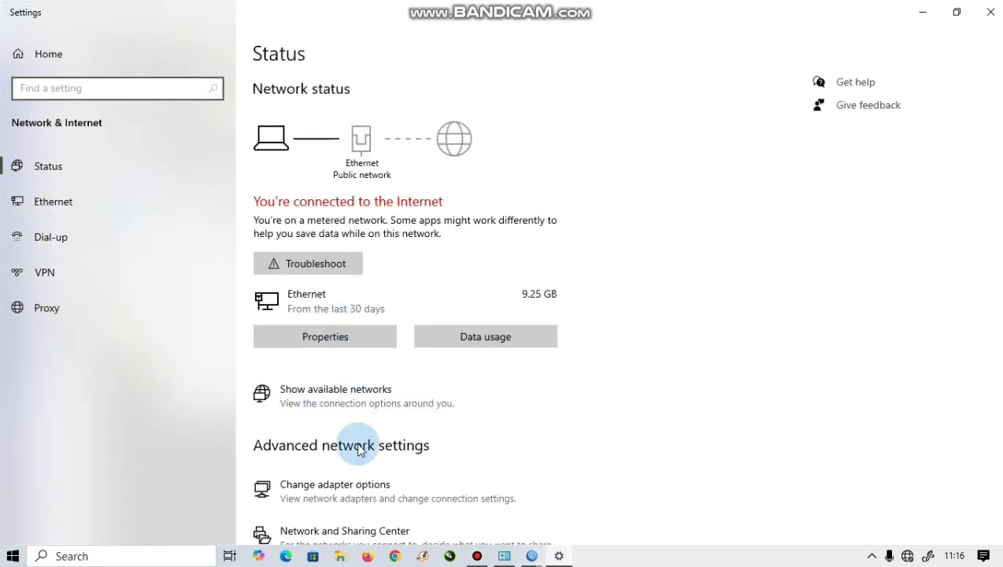
{"action": "left_click", "coordinate": [363, 483]}
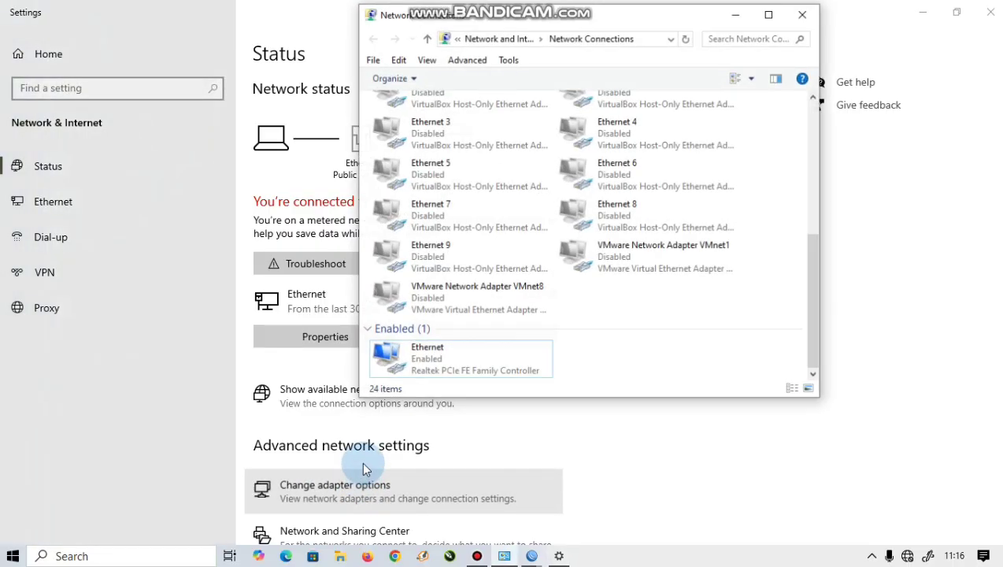
{"action": "left_click", "coordinate": [471, 363]}
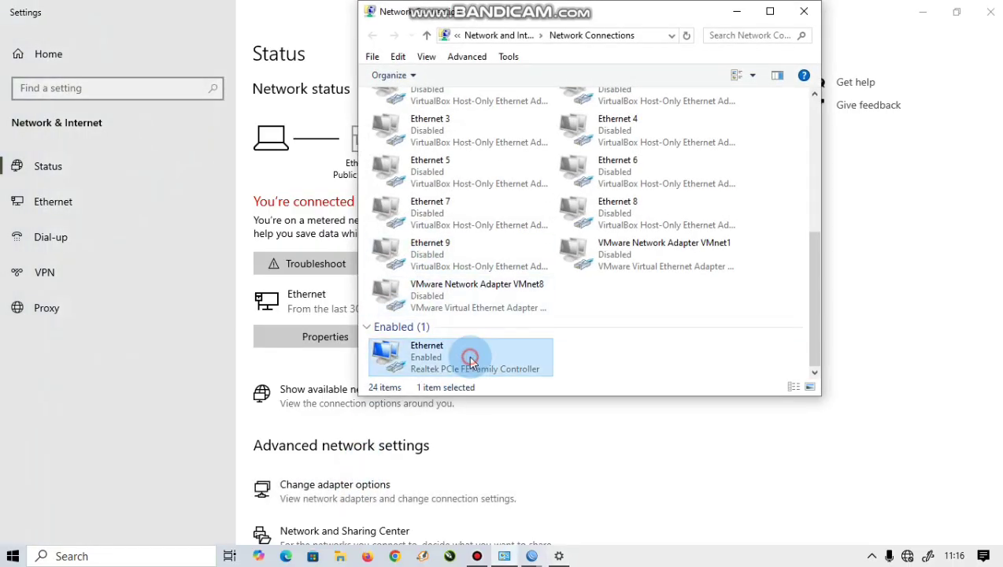
{"action": "right_click", "coordinate": [471, 358]}
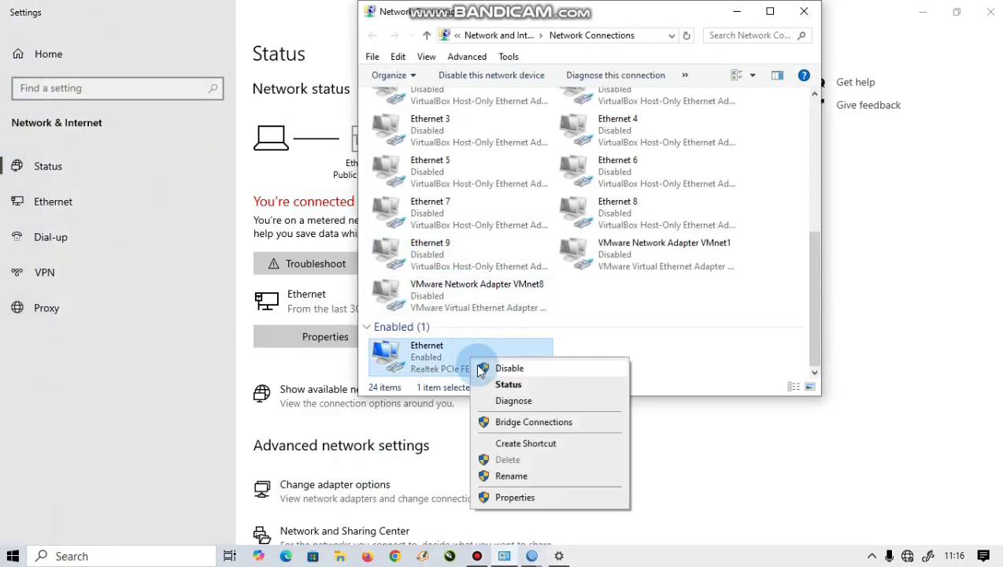
{"action": "left_click", "coordinate": [481, 369]}
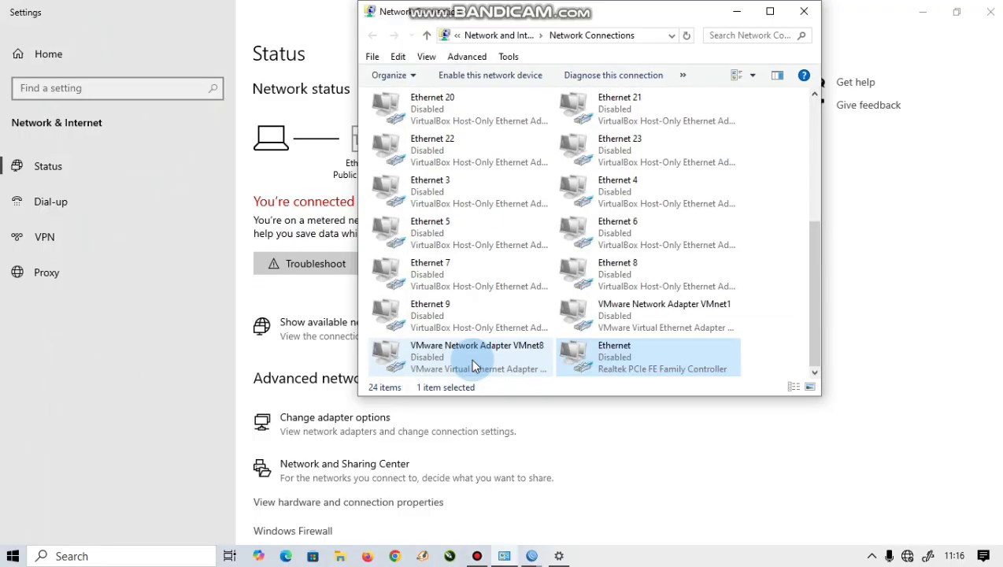
Step: Re-enable the Realtek Ethernet adapter from Network Connections
{"action": "right_click", "coordinate": [465, 137]}
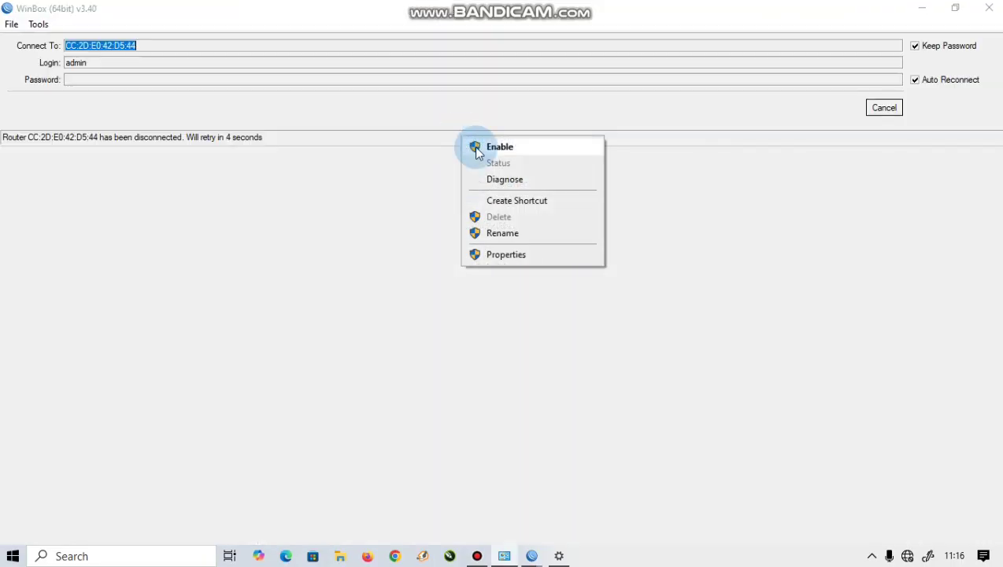
{"action": "left_click", "coordinate": [476, 150]}
{"action": "left_click", "coordinate": [560, 546]}
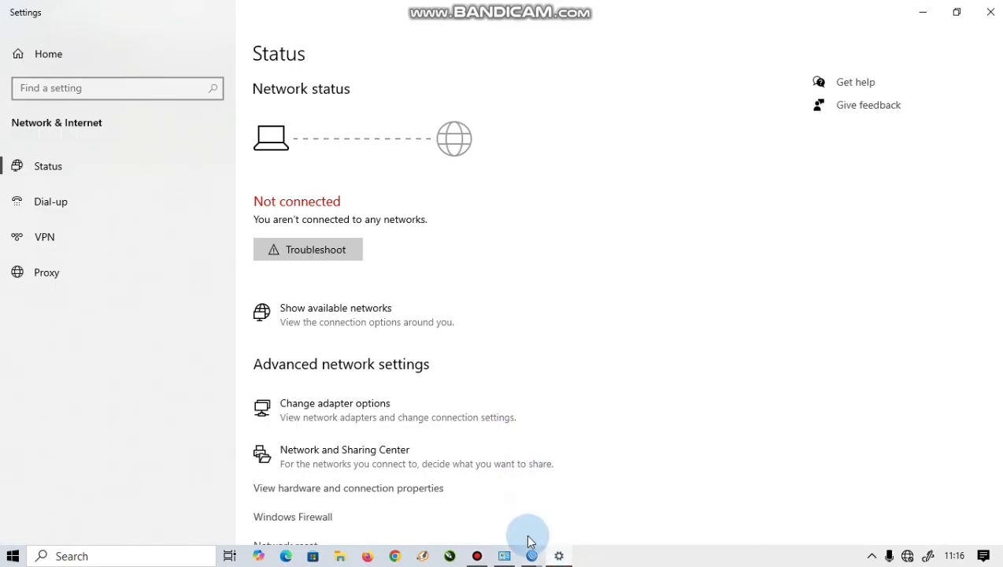
{"action": "left_click", "coordinate": [531, 553]}
{"action": "left_click", "coordinate": [508, 558]}
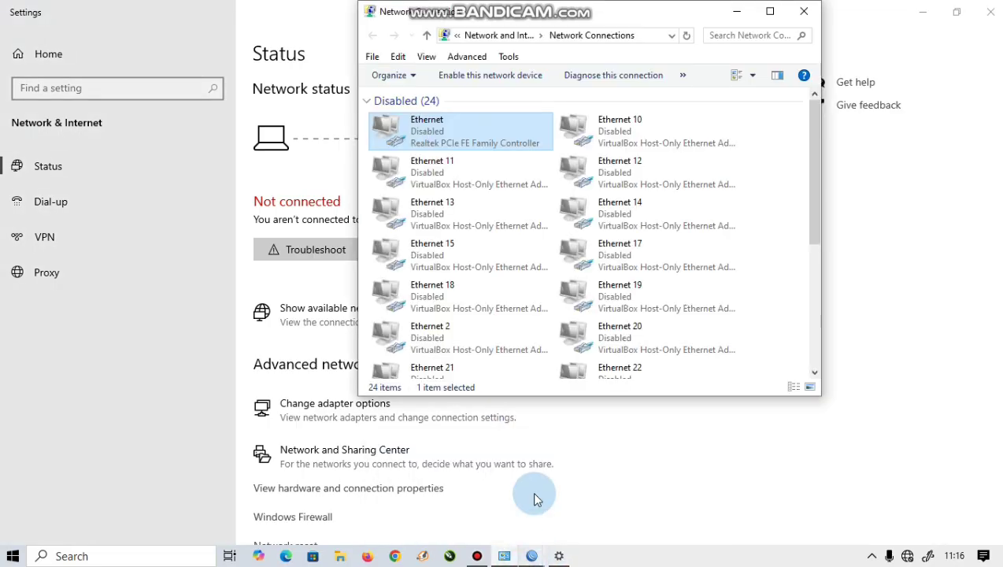
{"action": "right_click", "coordinate": [473, 137]}
{"action": "left_click", "coordinate": [481, 138]}
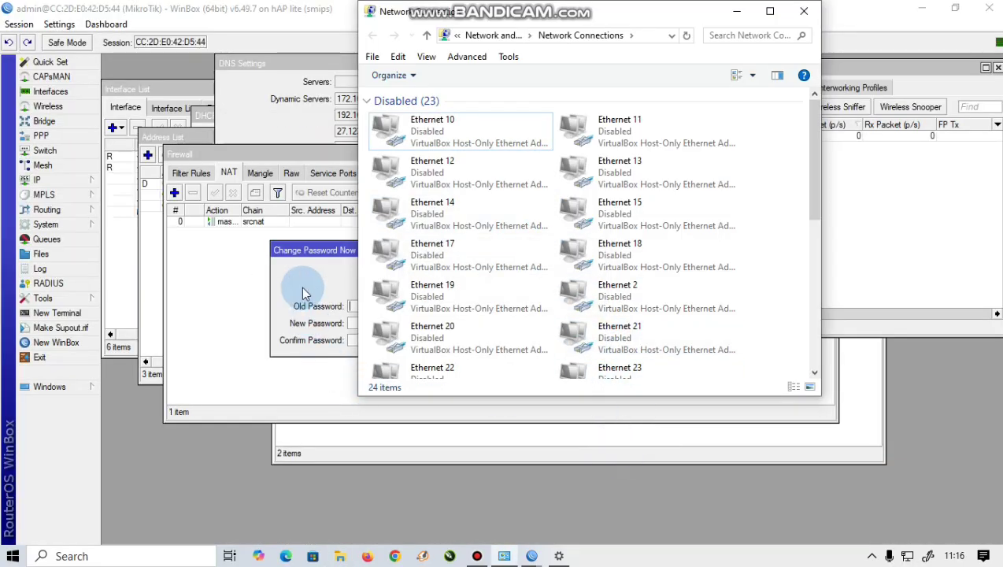
Step: Cancel the Change Password Now prompt and use Session > Close All Windows
{"action": "scroll", "coordinate": [504, 240], "scroll_direction": "down", "scroll_amount": 6}
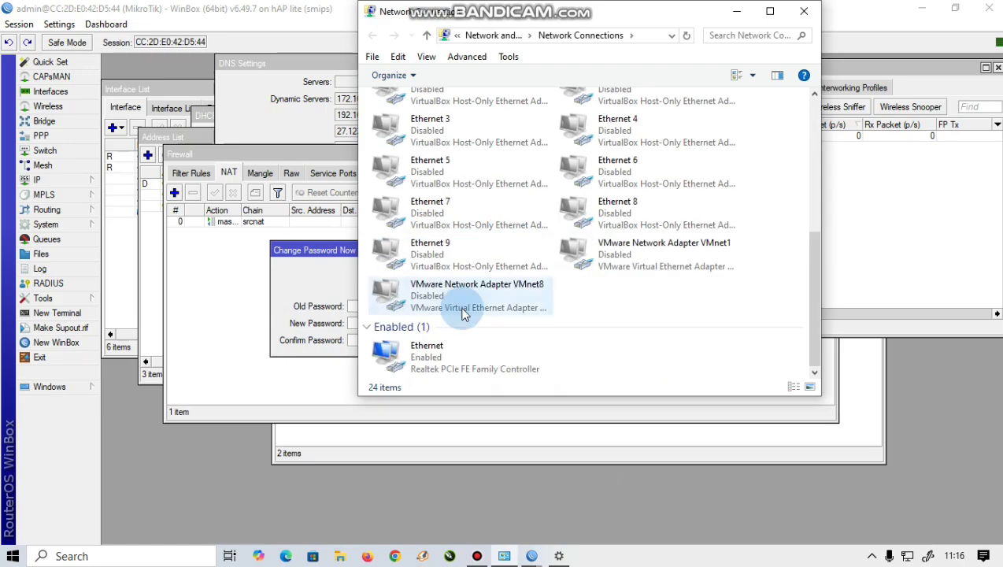
{"action": "left_click", "coordinate": [337, 274]}
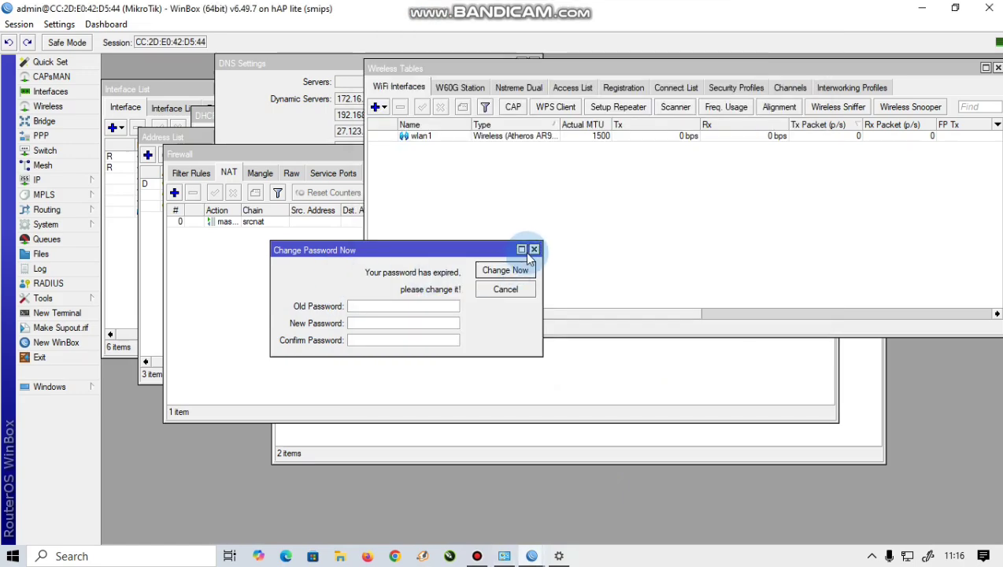
{"action": "left_click", "coordinate": [533, 250]}
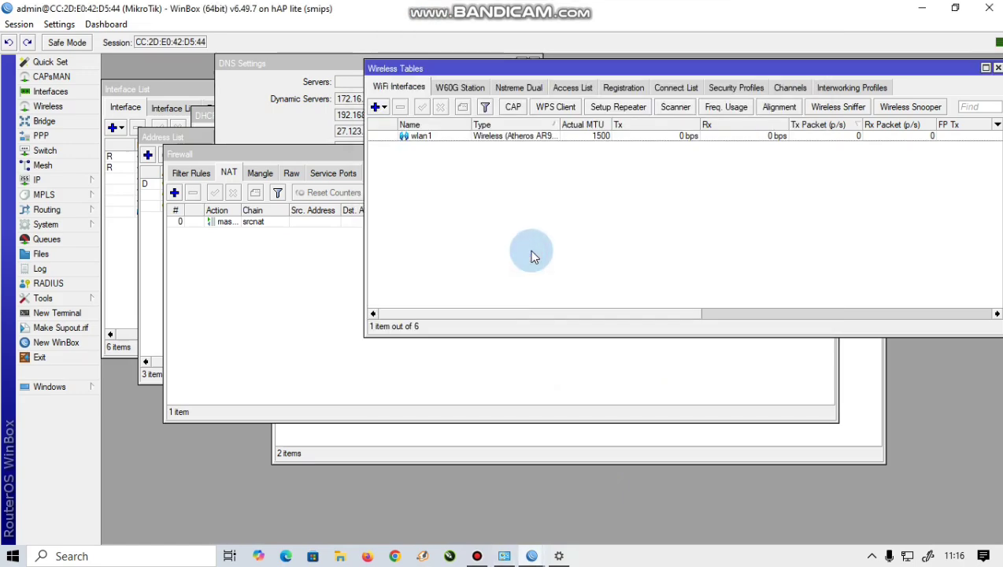
{"action": "left_click", "coordinate": [337, 211]}
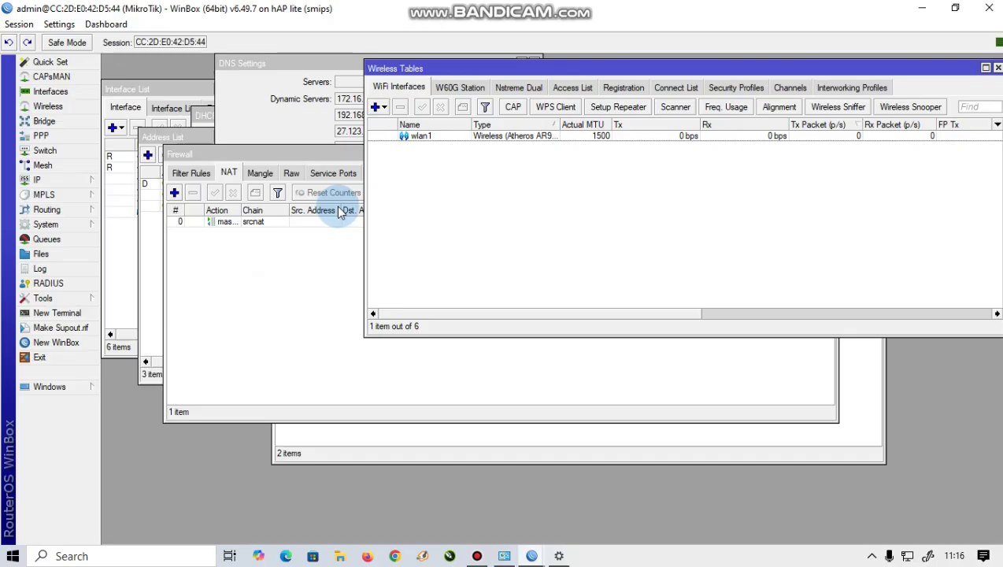
{"action": "left_click", "coordinate": [31, 24]}
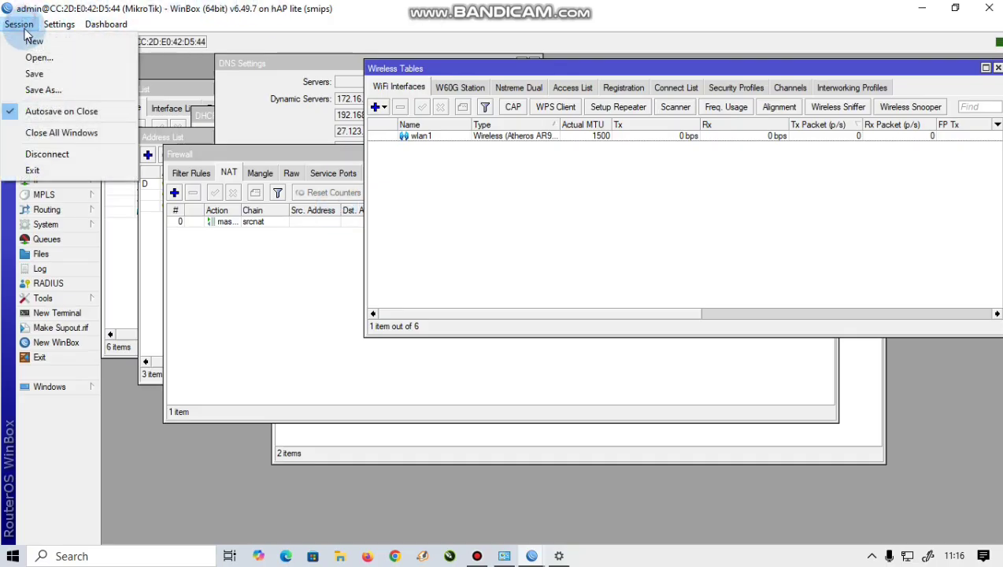
{"action": "left_click", "coordinate": [47, 133]}
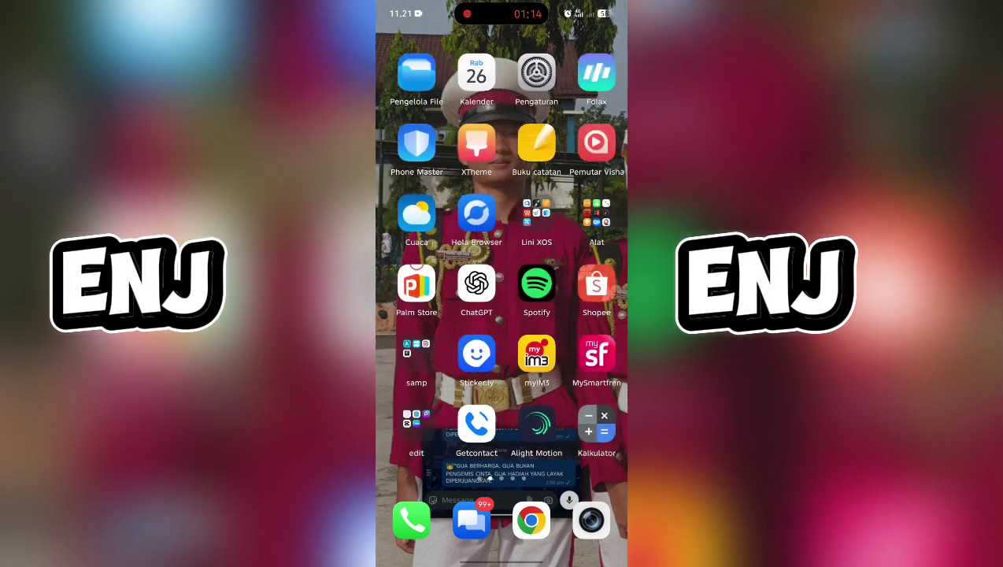
Step: Join the phone to 'tugas mikrotik kel5' by entering the Wi-Fi password
{"action": "left_click", "coordinate": [537, 73]}
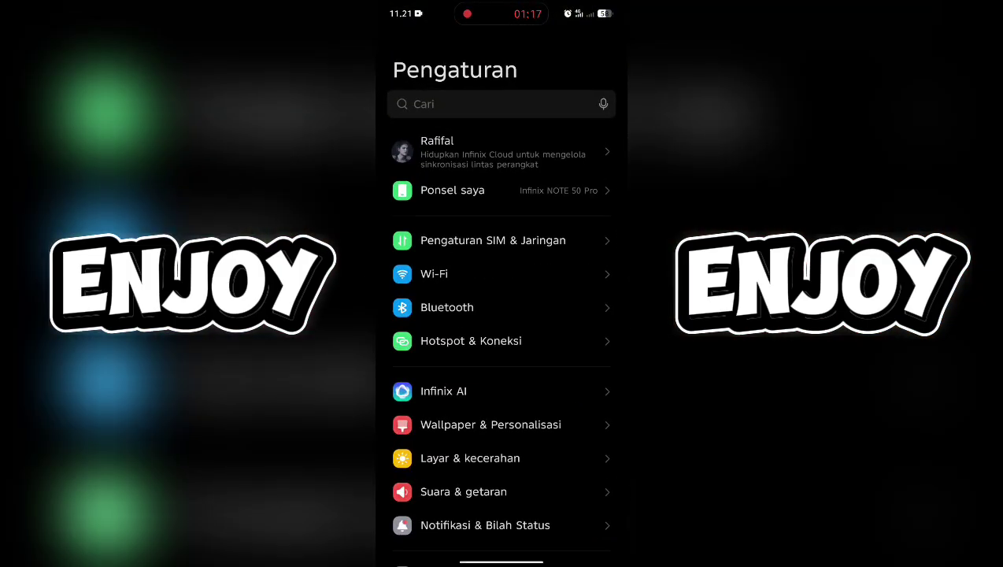
{"action": "left_click", "coordinate": [434, 273]}
{"action": "scroll", "coordinate": [502, 354], "scroll_direction": "down", "scroll_amount": 10}
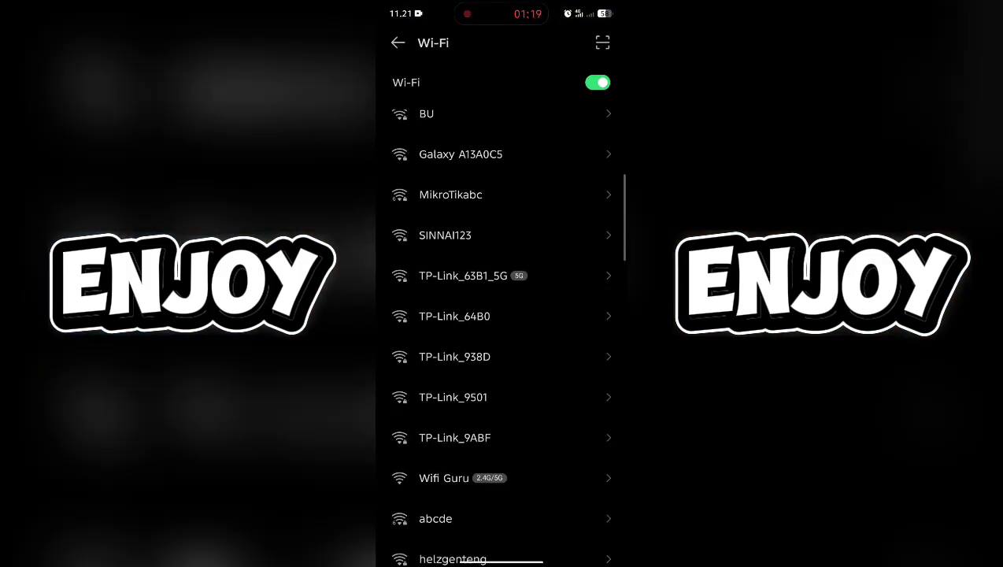
{"action": "scroll", "coordinate": [502, 339], "scroll_direction": "down", "scroll_amount": 3}
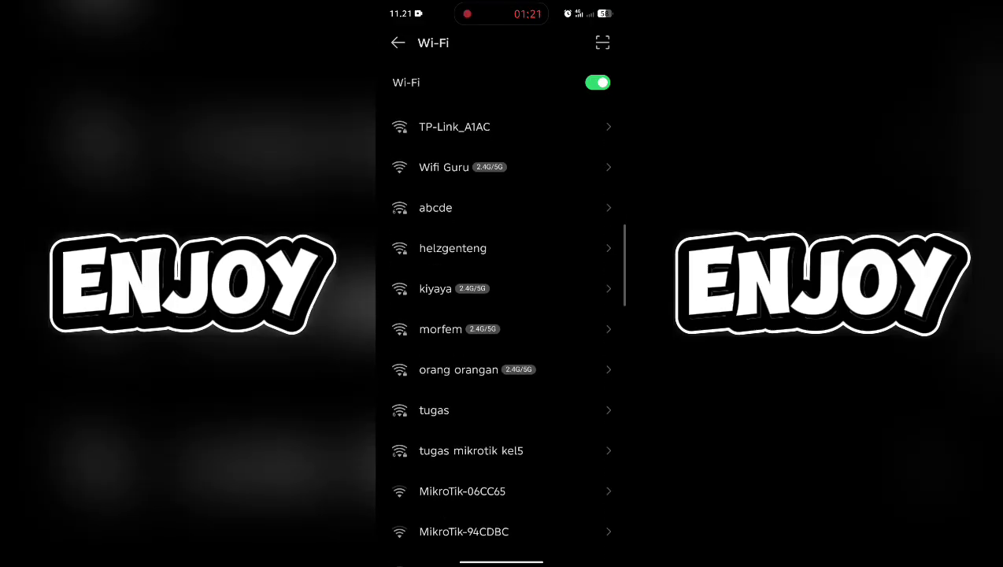
{"action": "left_click", "coordinate": [471, 415]}
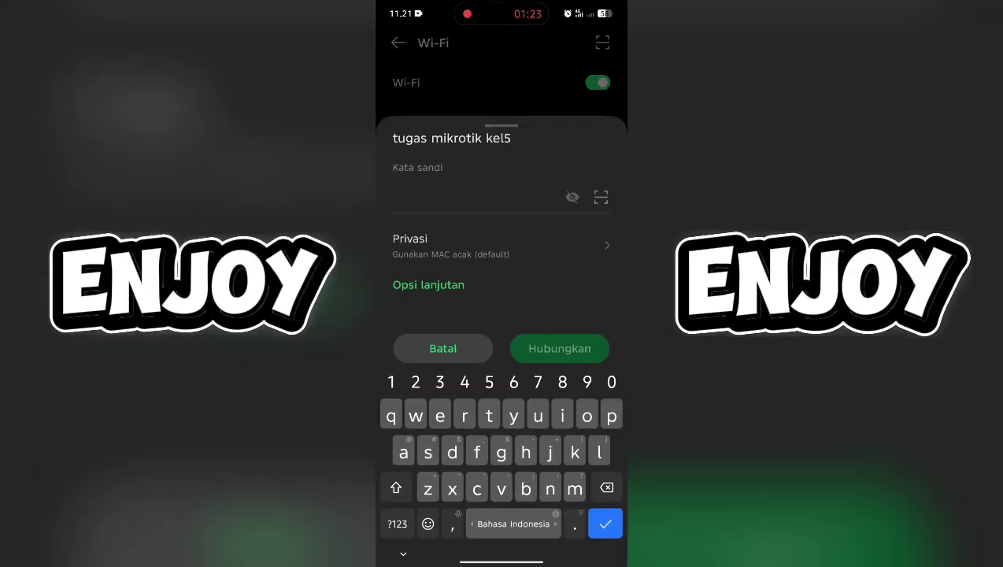
{"action": "type", "text": "tugas123"}
{"action": "left_click", "coordinate": [559, 348]}
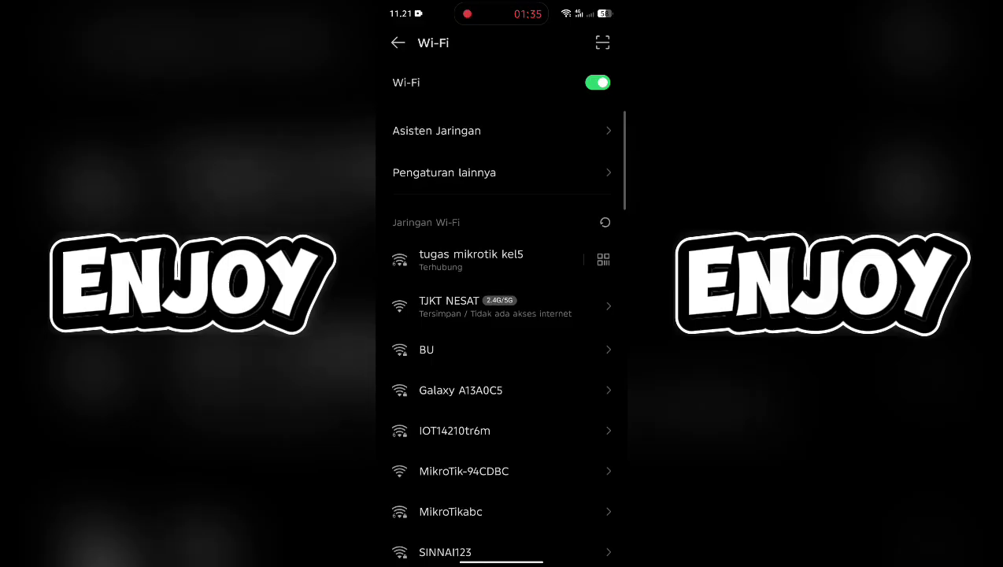
Step: Launch YouTube from the phone's Google folder and reload the Beranda home feed
{"action": "left_click_drag", "start_coordinate": [501, 562], "coordinate": [501, 355]}
{"action": "left_click_drag", "start_coordinate": [441, 315], "coordinate": [599, 315]}
{"action": "left_click", "coordinate": [589, 354]}
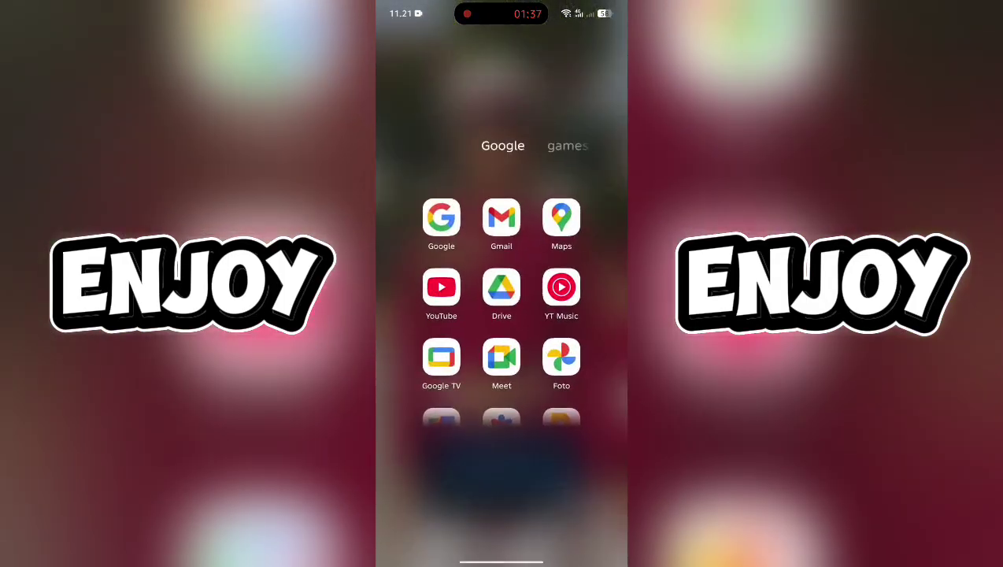
{"action": "left_click", "coordinate": [441, 287]}
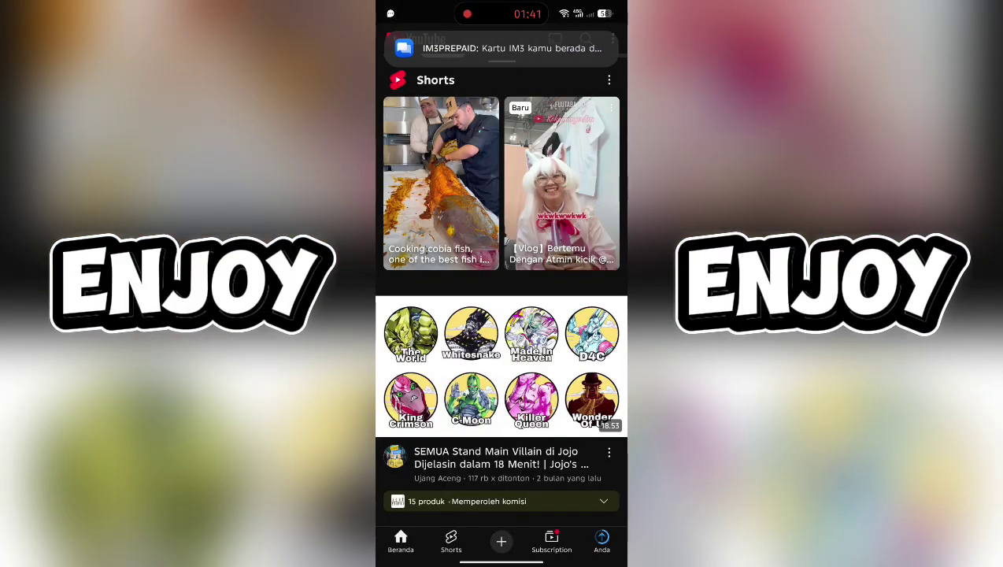
{"action": "scroll", "coordinate": [502, 315], "scroll_direction": "down", "scroll_amount": 10}
{"action": "left_click", "coordinate": [401, 541]}
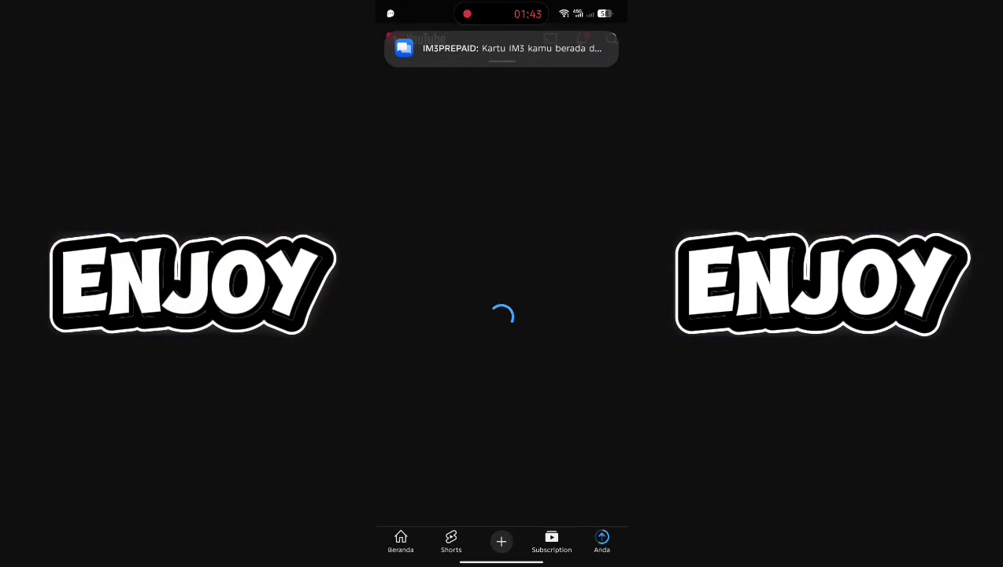
{"action": "scroll", "coordinate": [502, 315], "scroll_direction": "down", "scroll_amount": 5}
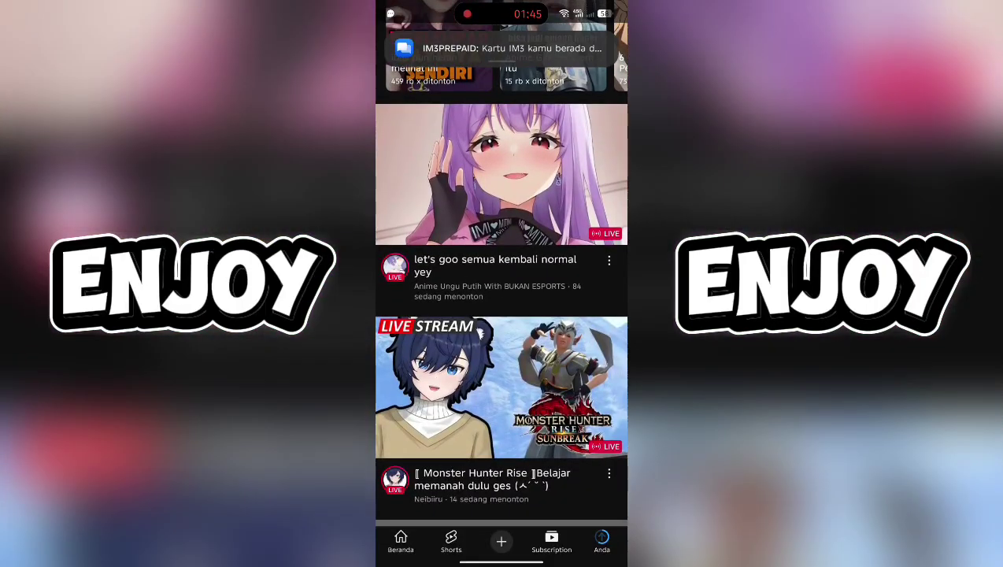
Step: Play Shorts and swipe through several clips, reaching a sponsored Hotto short
{"action": "left_click", "coordinate": [452, 541]}
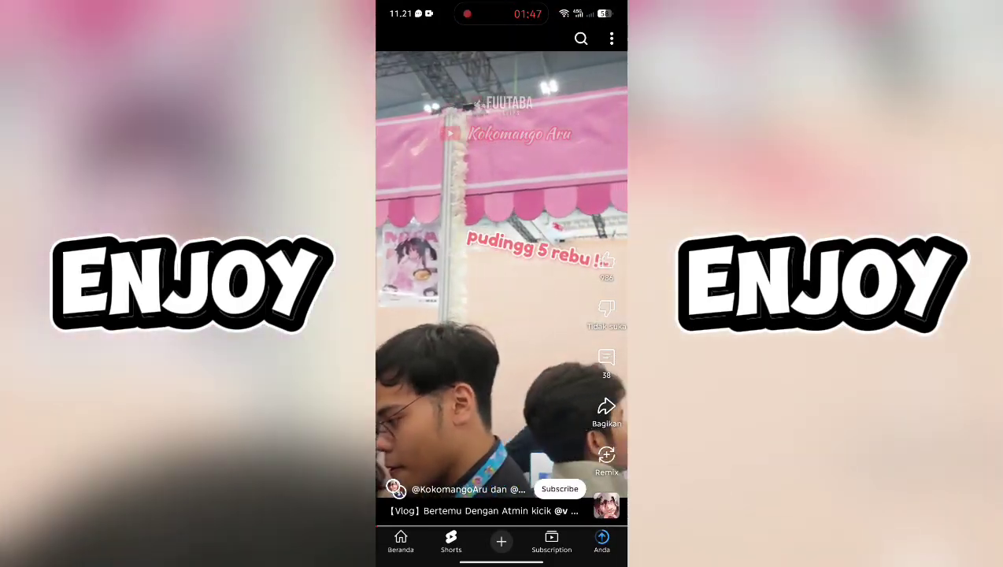
{"action": "scroll", "coordinate": [501, 315], "scroll_direction": "down", "scroll_amount": 3}
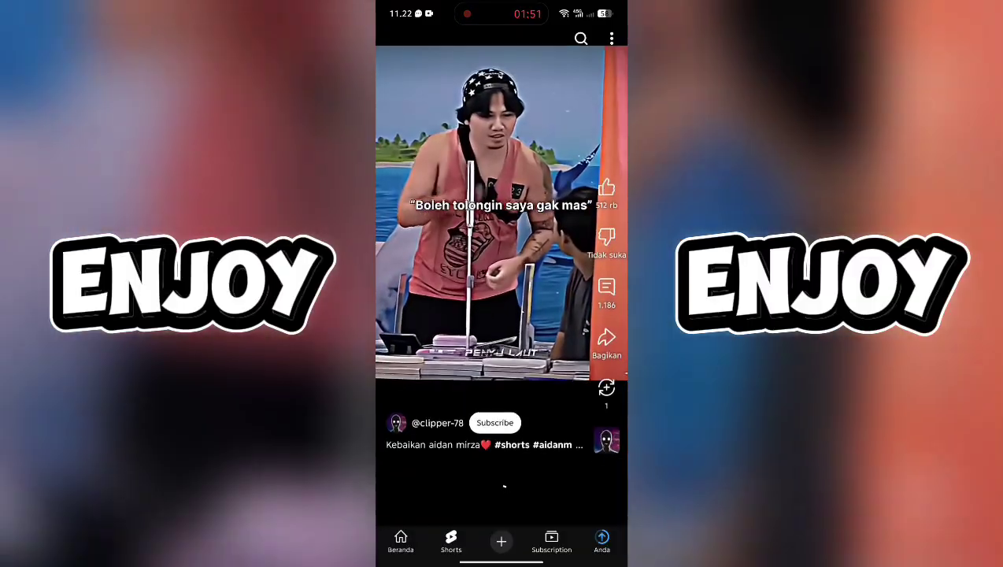
{"action": "scroll", "coordinate": [502, 315], "scroll_direction": "down", "scroll_amount": 3}
{"action": "scroll", "coordinate": [502, 316], "scroll_direction": "down", "scroll_amount": 3}
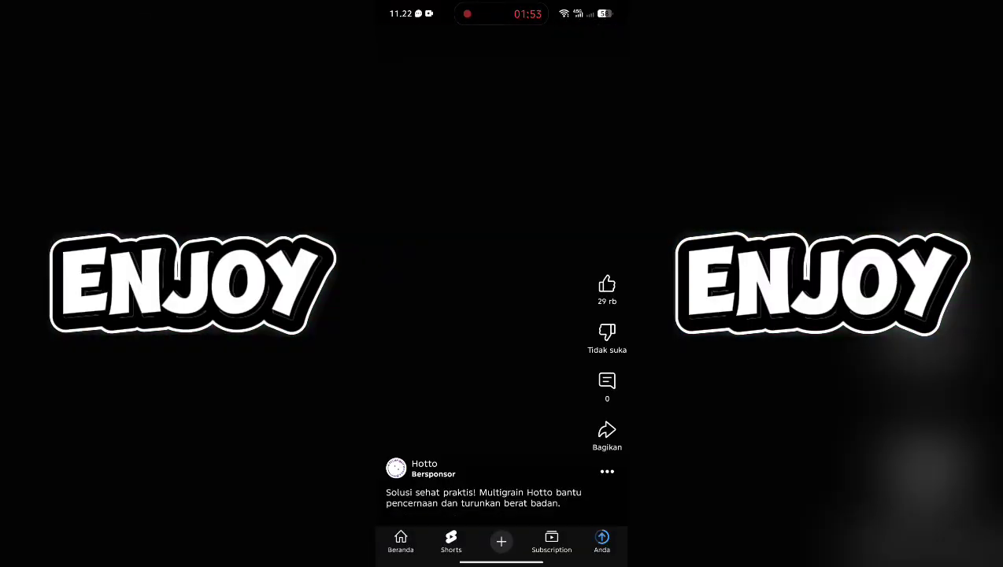